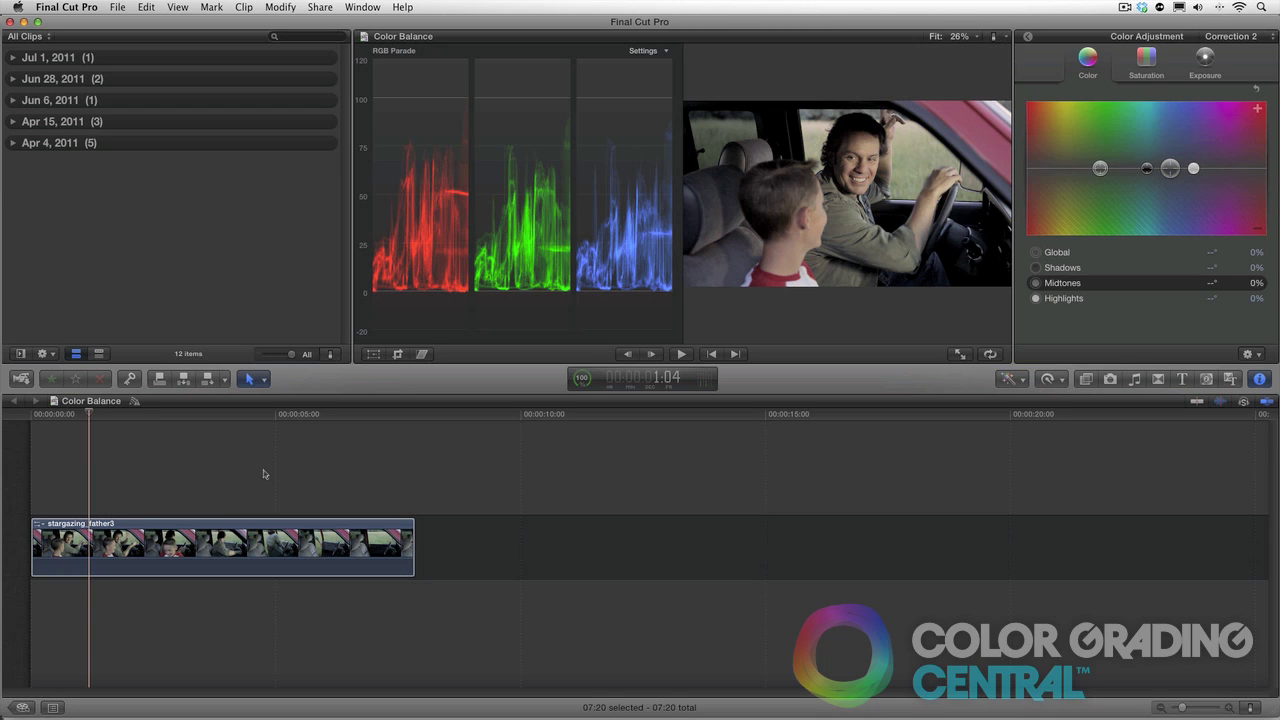
- Tint the highlights toward warm yellow-orange and shift the midtones in the Color Board
mouse_move(91, 418)
left_mouse_down()
mouse_move(68, 418)
mouse_move(95, 420)
left_mouse_up()
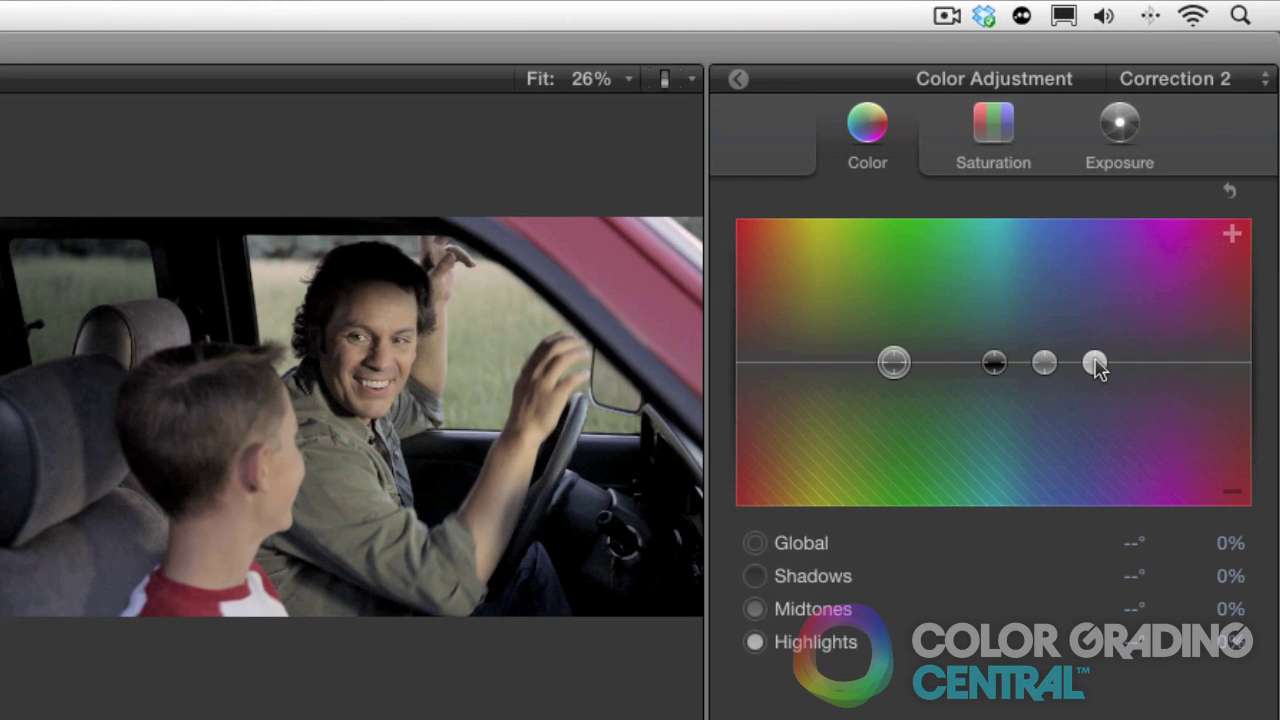
left_click(1095, 364)
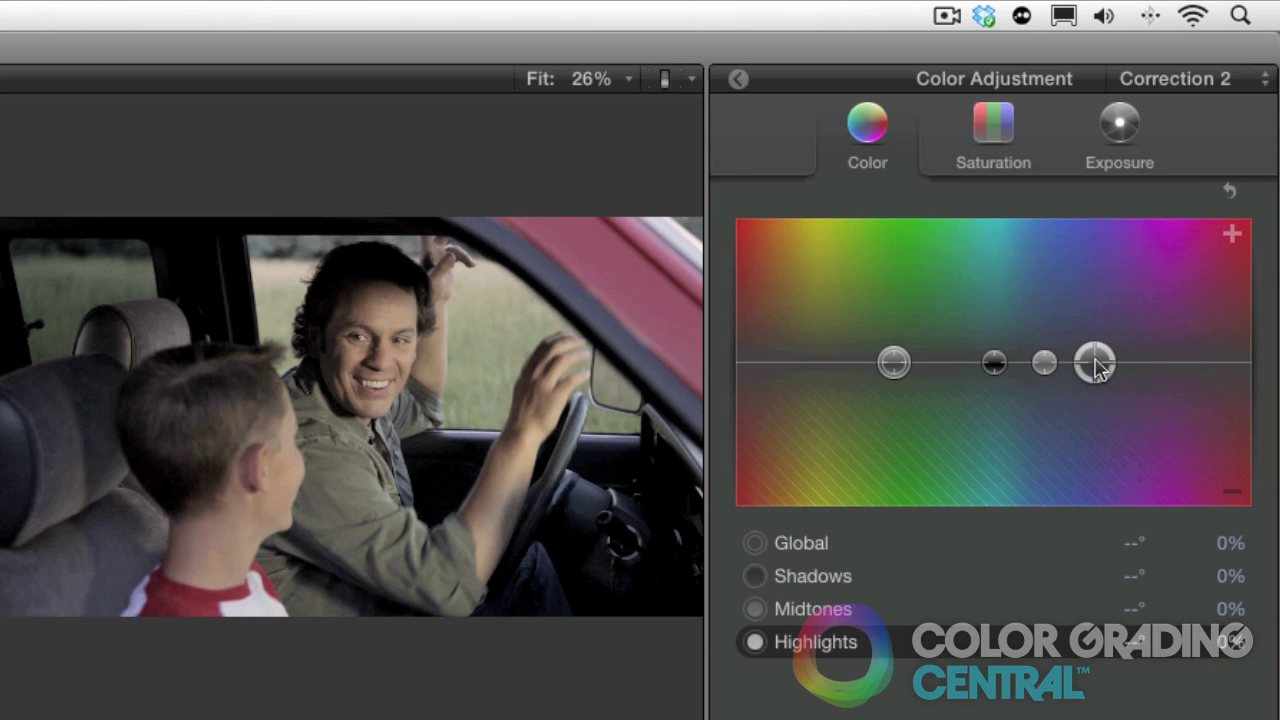
left_click_drag(1095, 364, 800, 340)
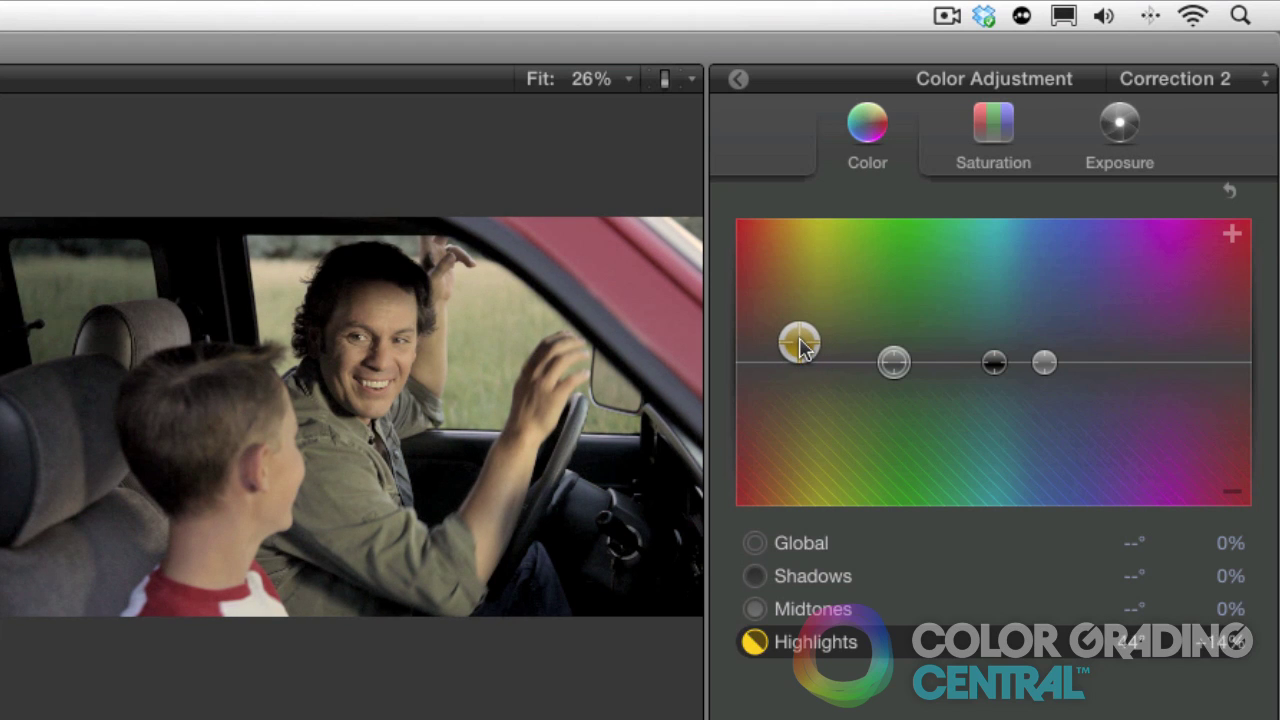
left_click(1044, 362)
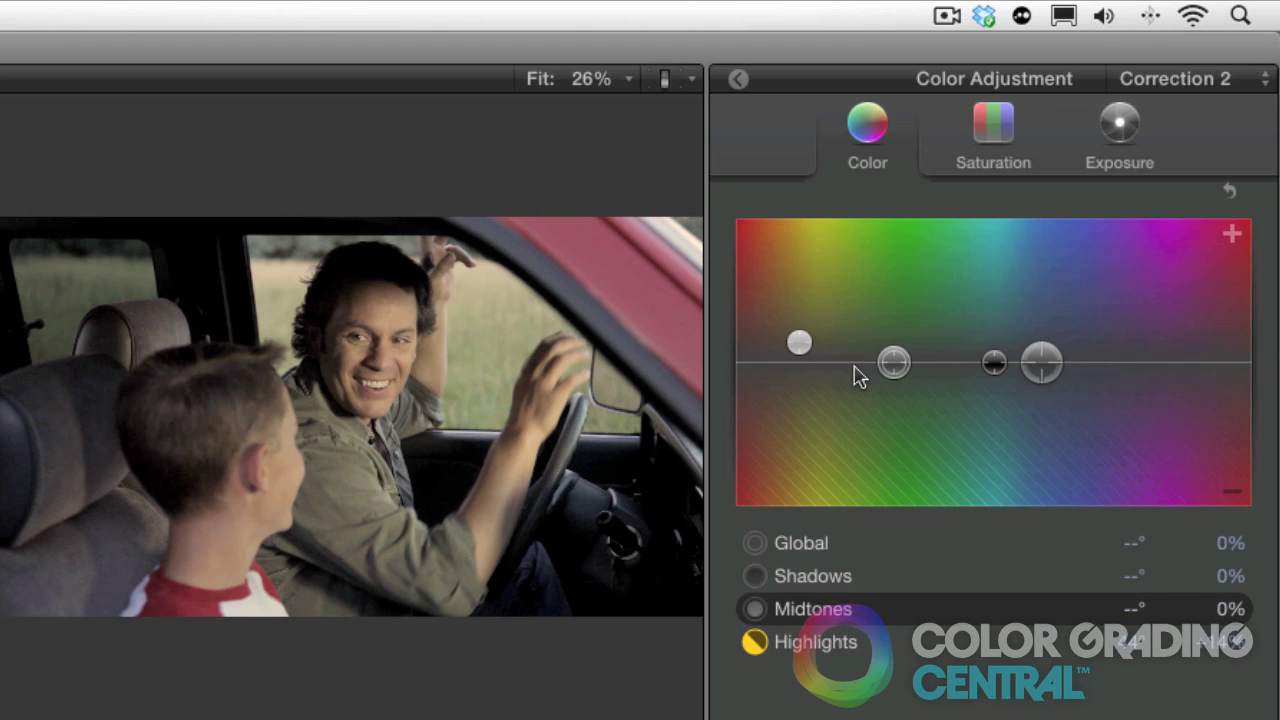
left_click_drag(858, 377, 808, 388)
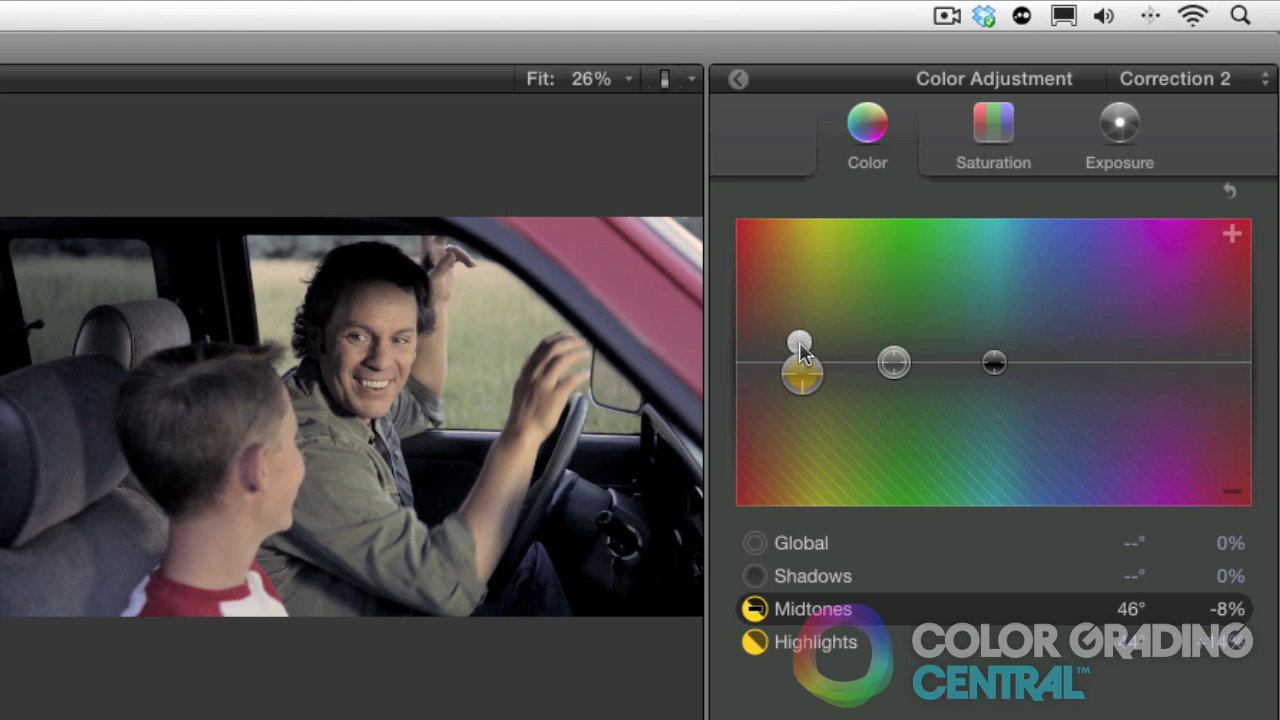
- Strengthen the warm highlights and fine-tune the midtones to 41° at -11%
left_click(801, 345)
left_click_drag(801, 345, 794, 317)
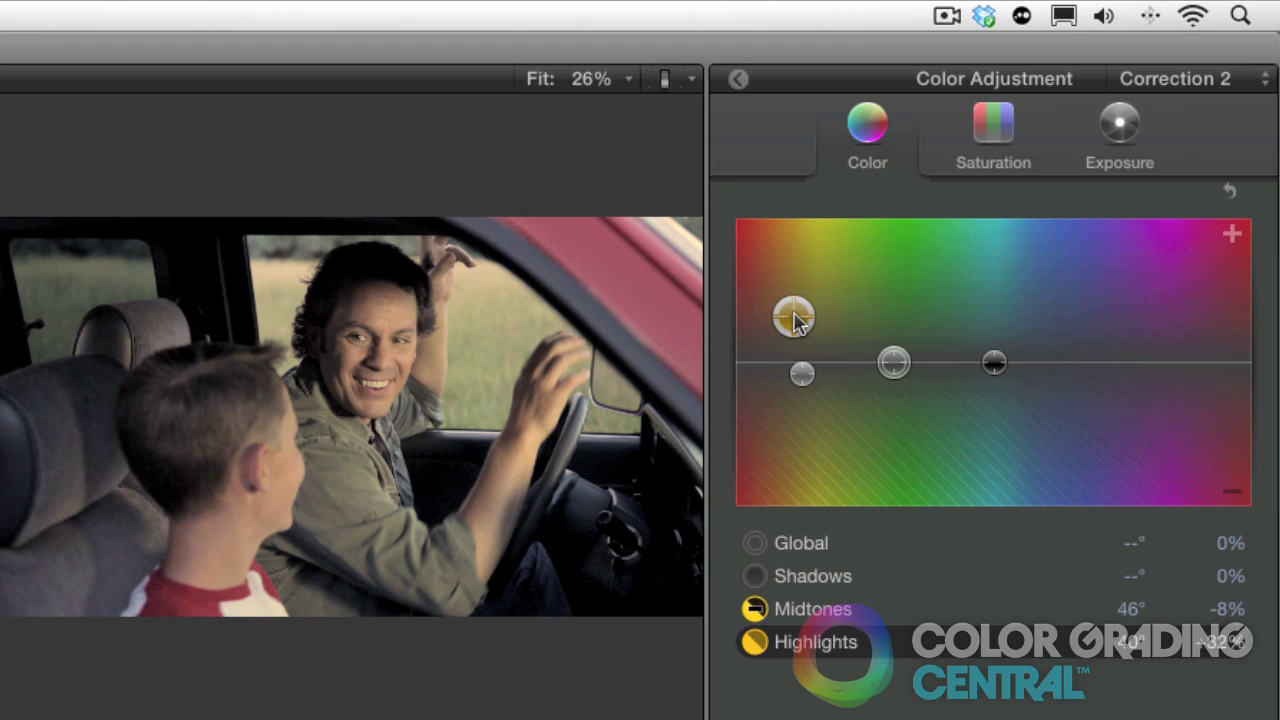
left_click_drag(801, 375, 792, 381)
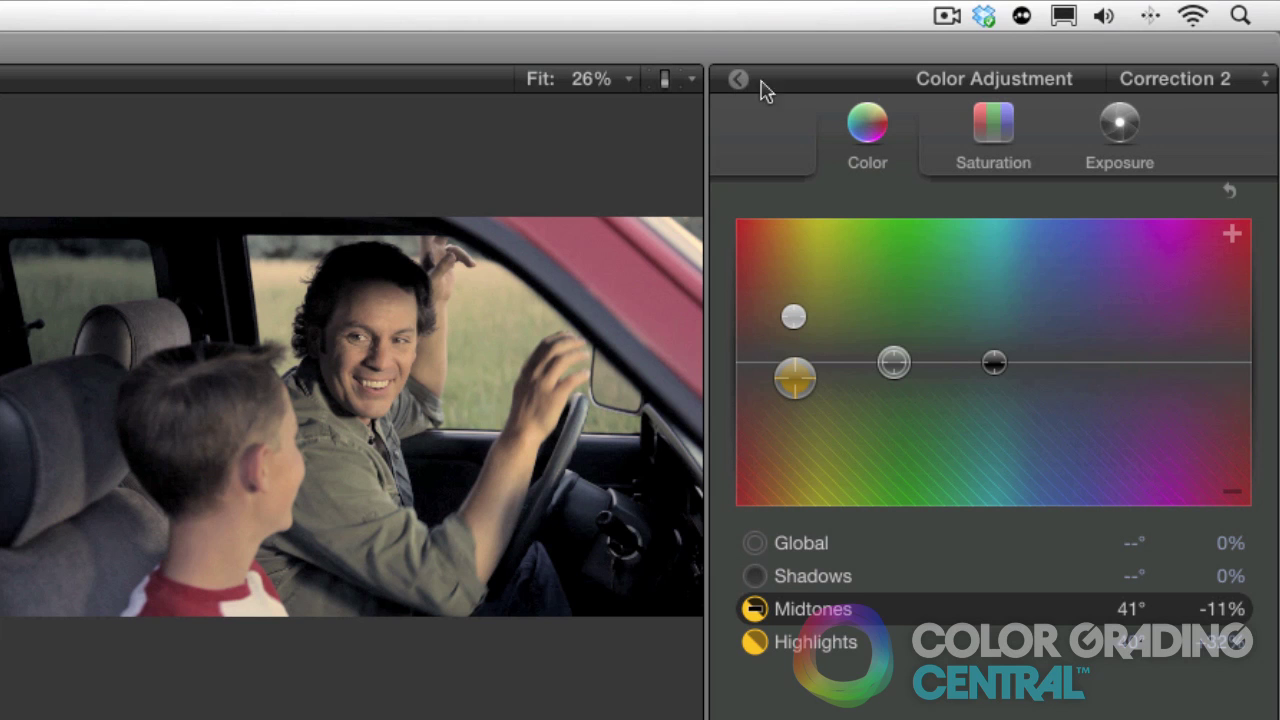
left_click(1123, 128)
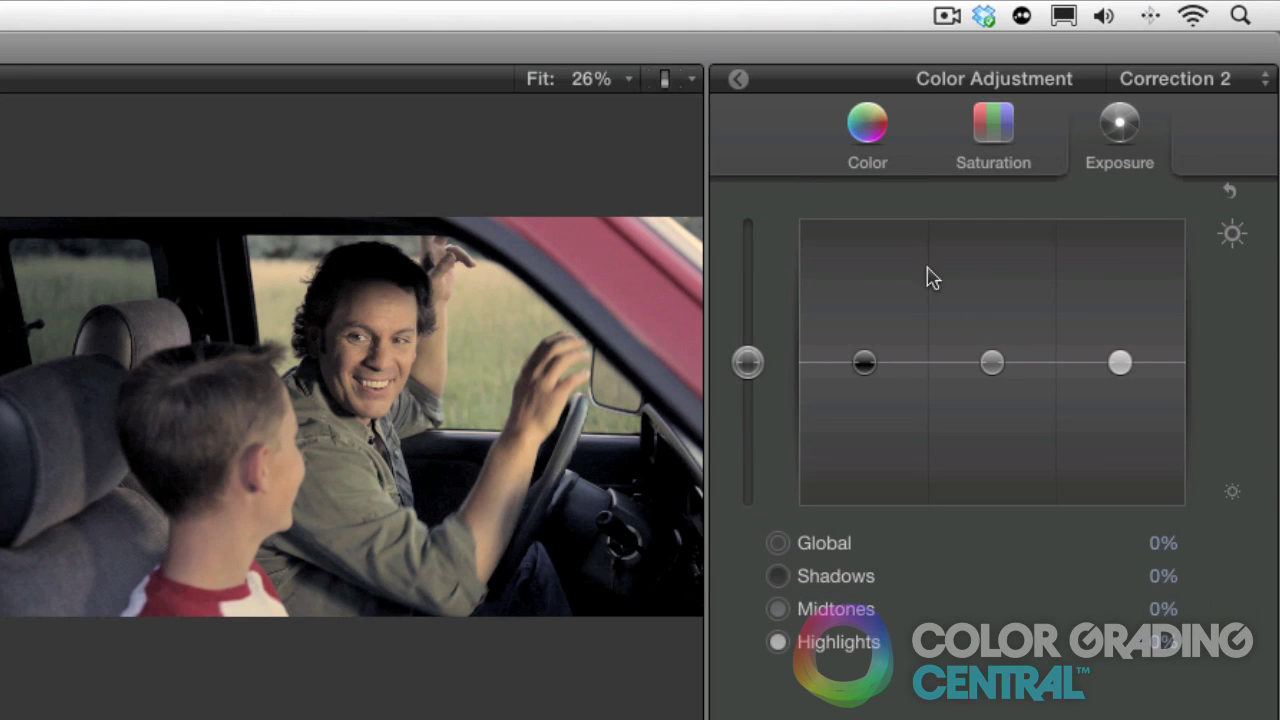
left_click(735, 81)
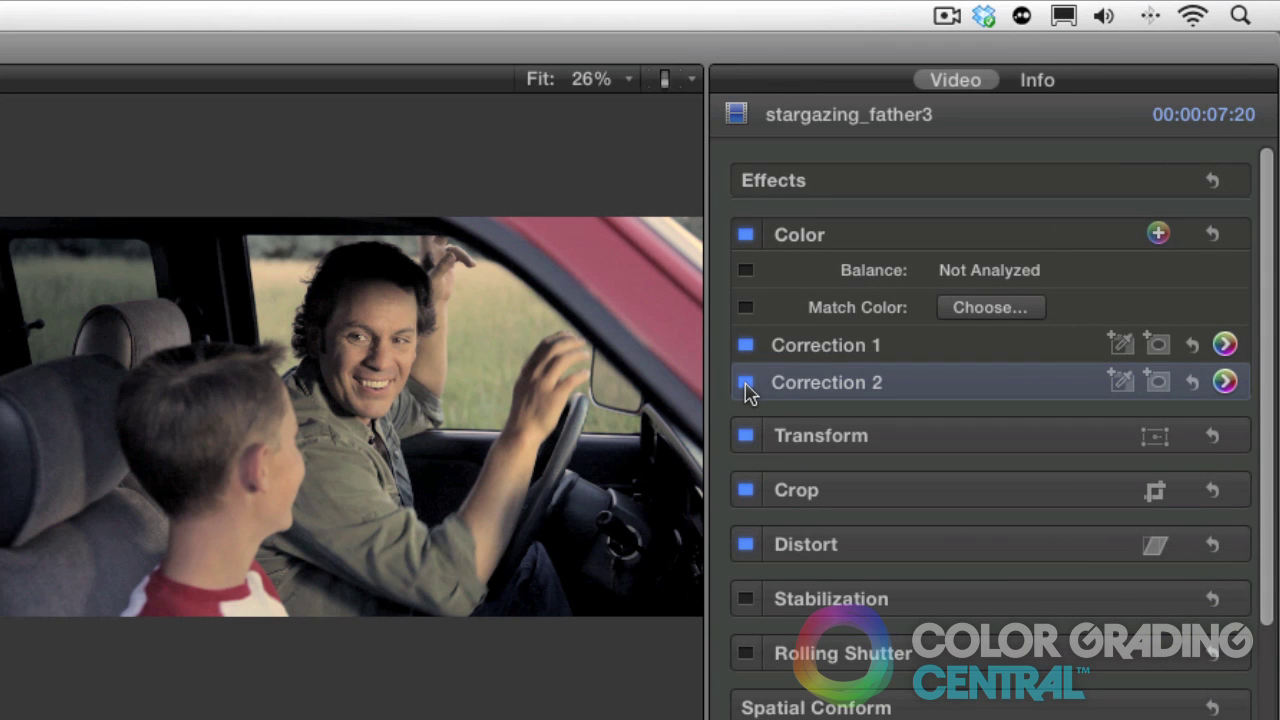
- Compare the clip with Correction 2 off and on, then reset Correction 2 to neutral
left_click(745, 383)
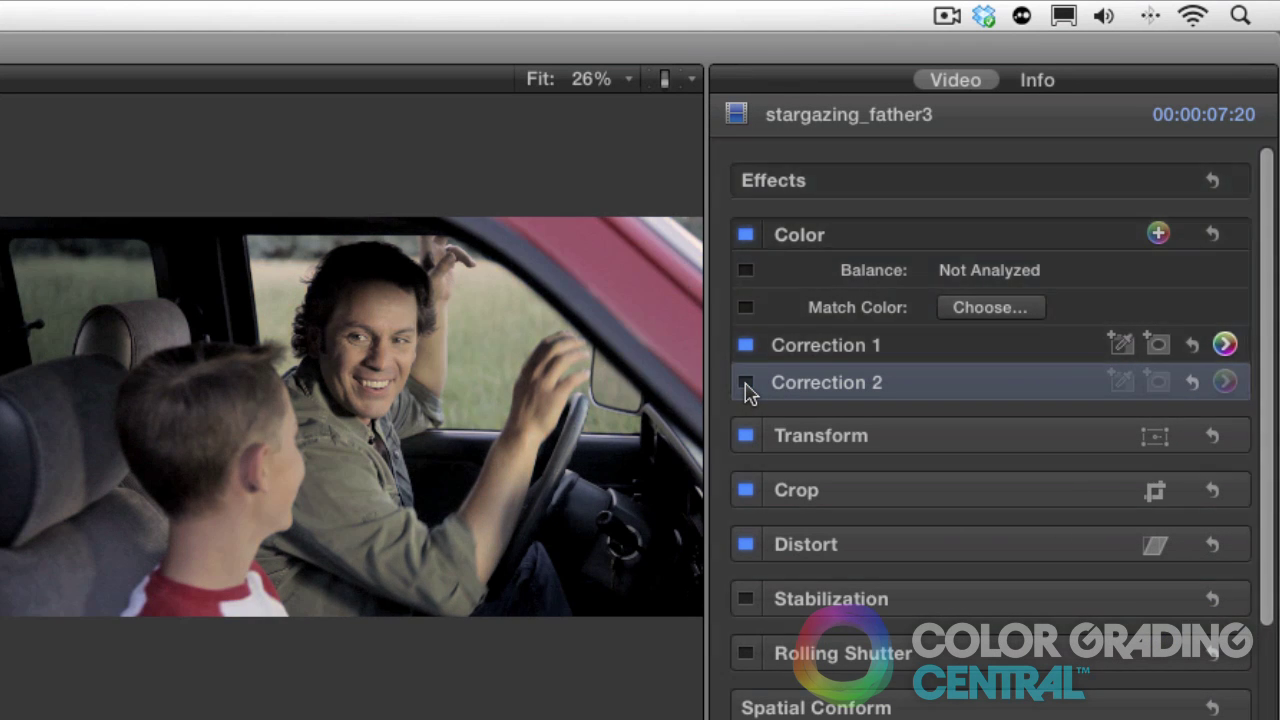
left_click(745, 383)
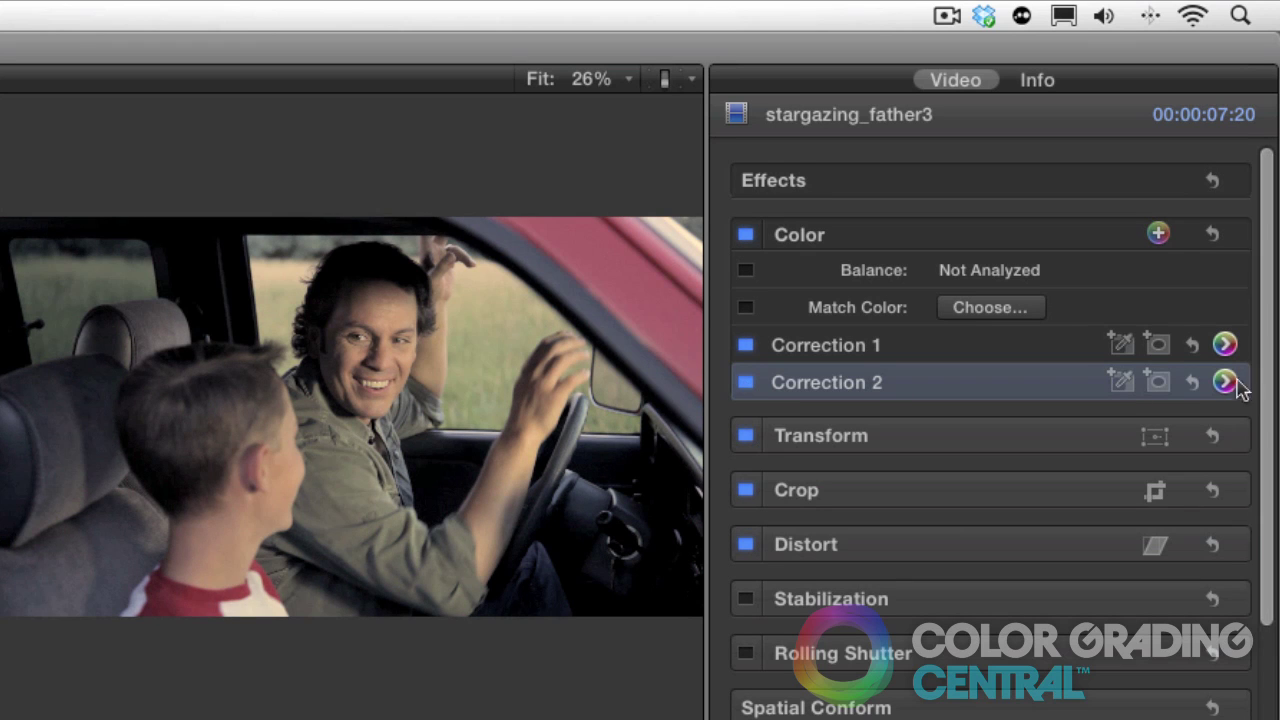
left_click(1194, 384)
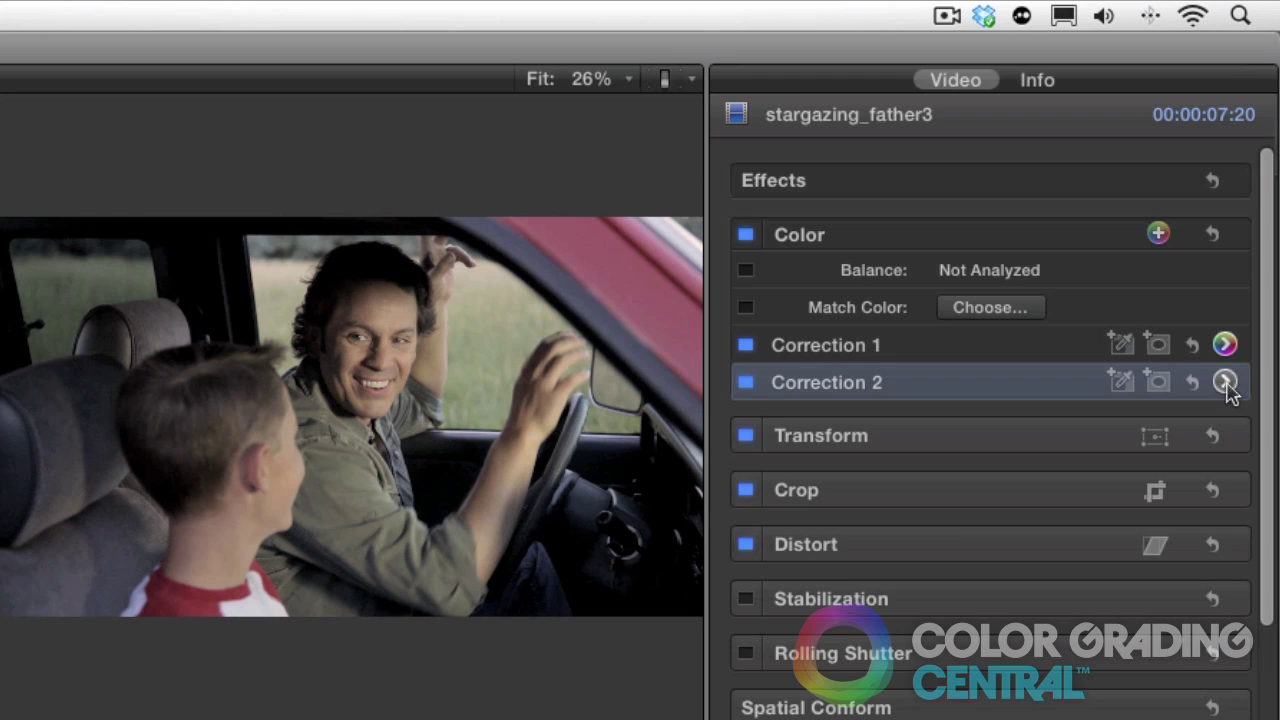
left_click(1225, 382)
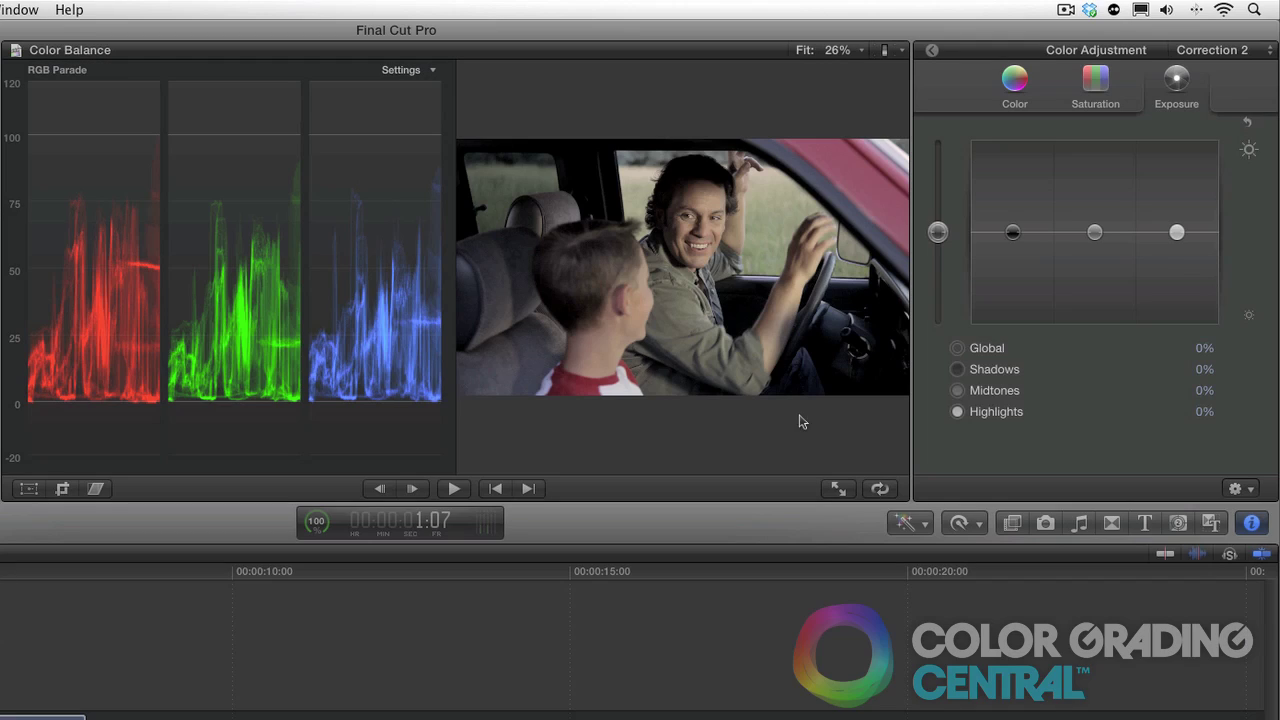
- Set exposure shadows to -4% and highlights to +28%, then compare Correction 2 off and on
left_click_drag(1015, 238, 1015, 243)
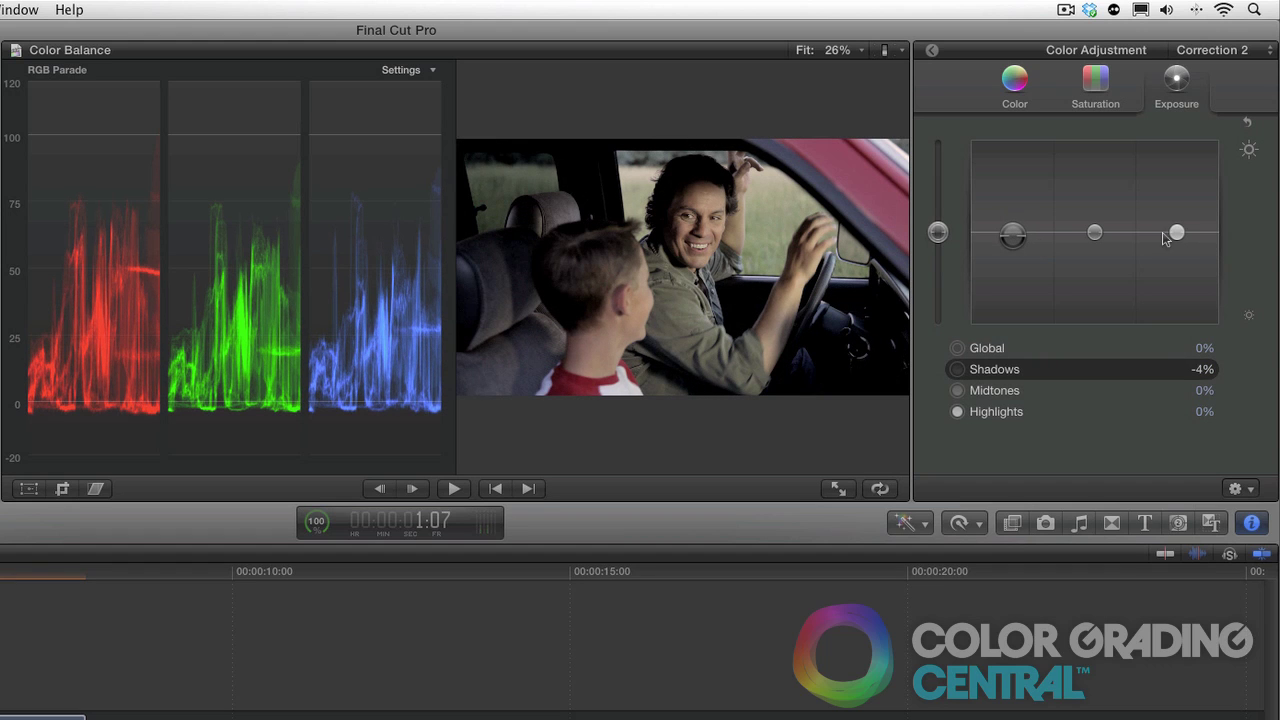
left_click_drag(1176, 232, 1176, 206)
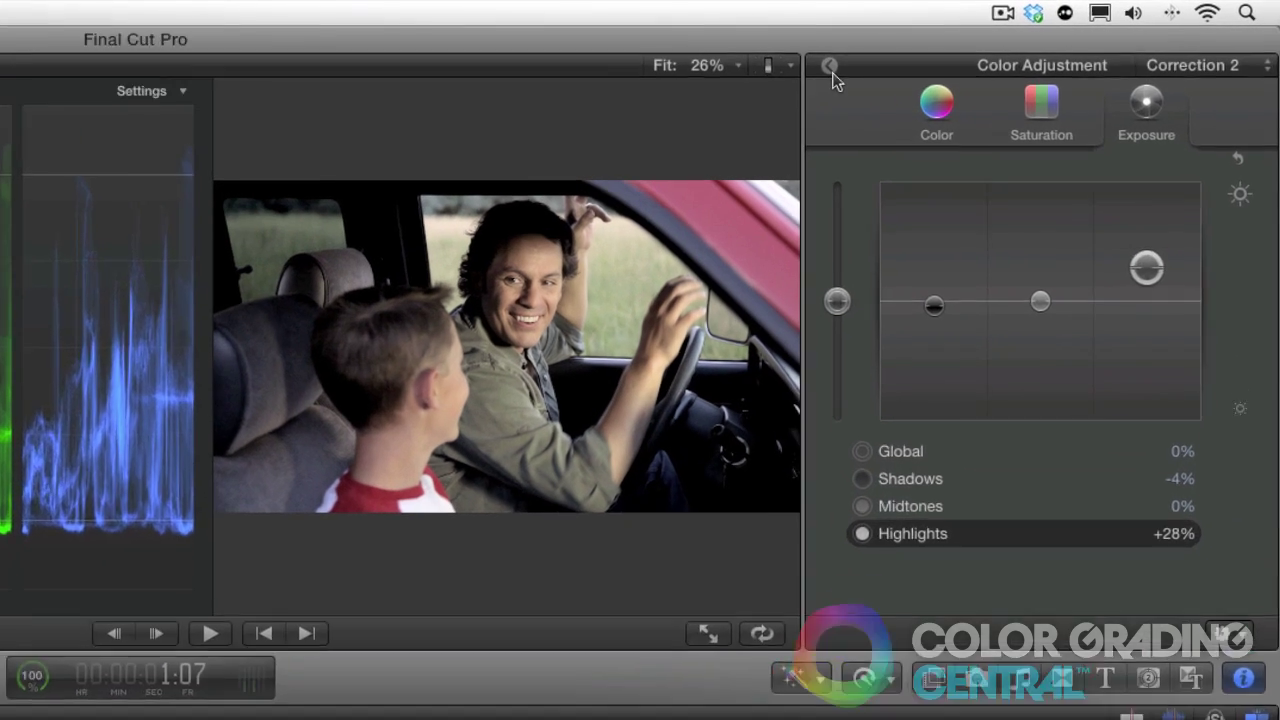
left_click(931, 50)
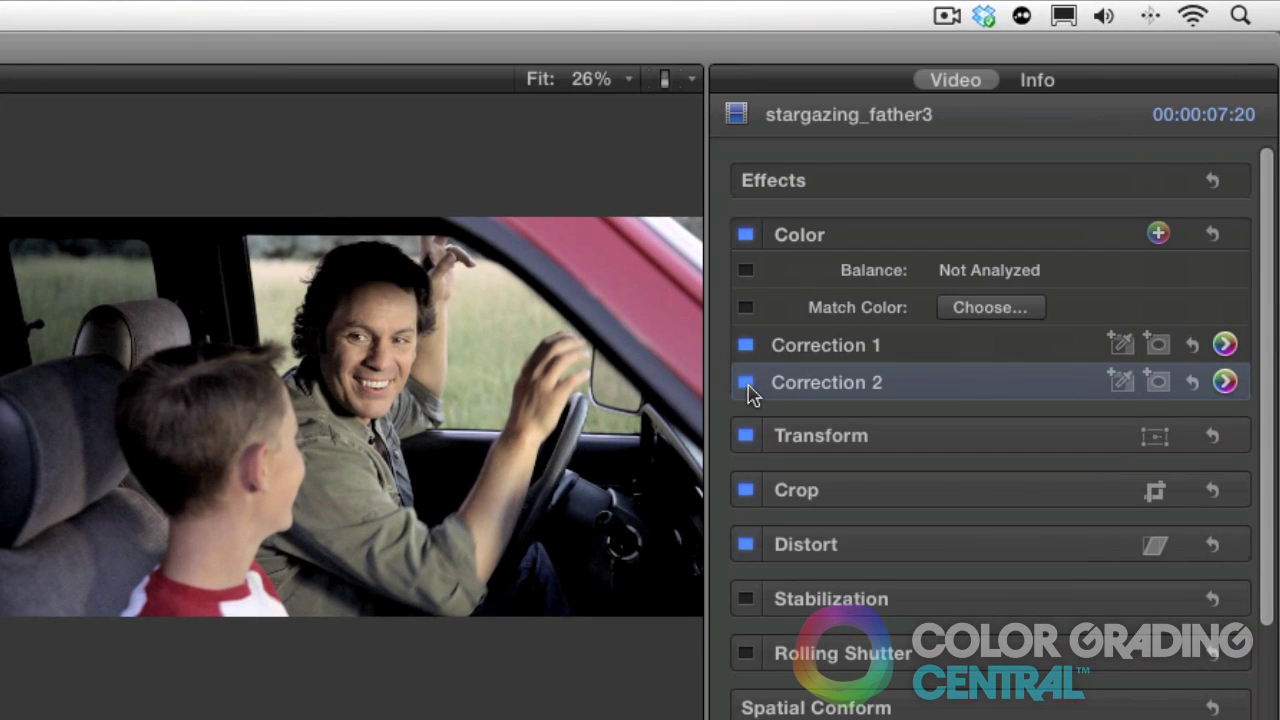
left_click(746, 383)
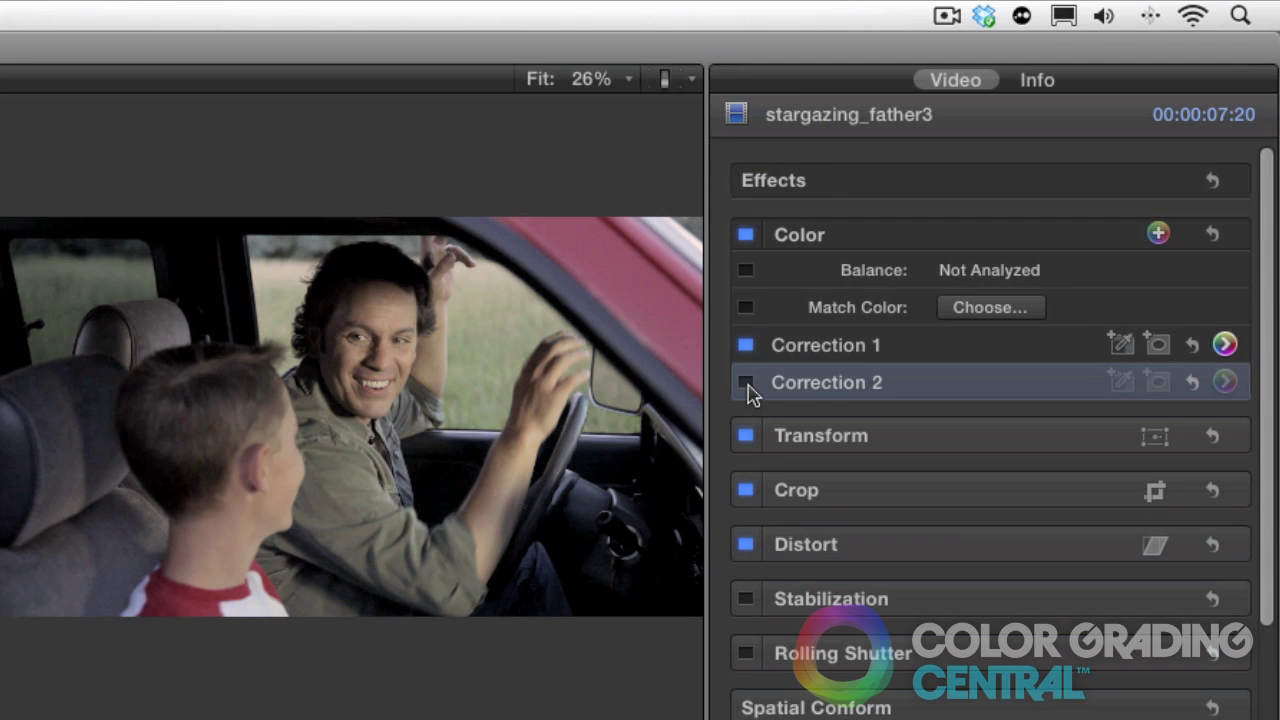
left_click(746, 383)
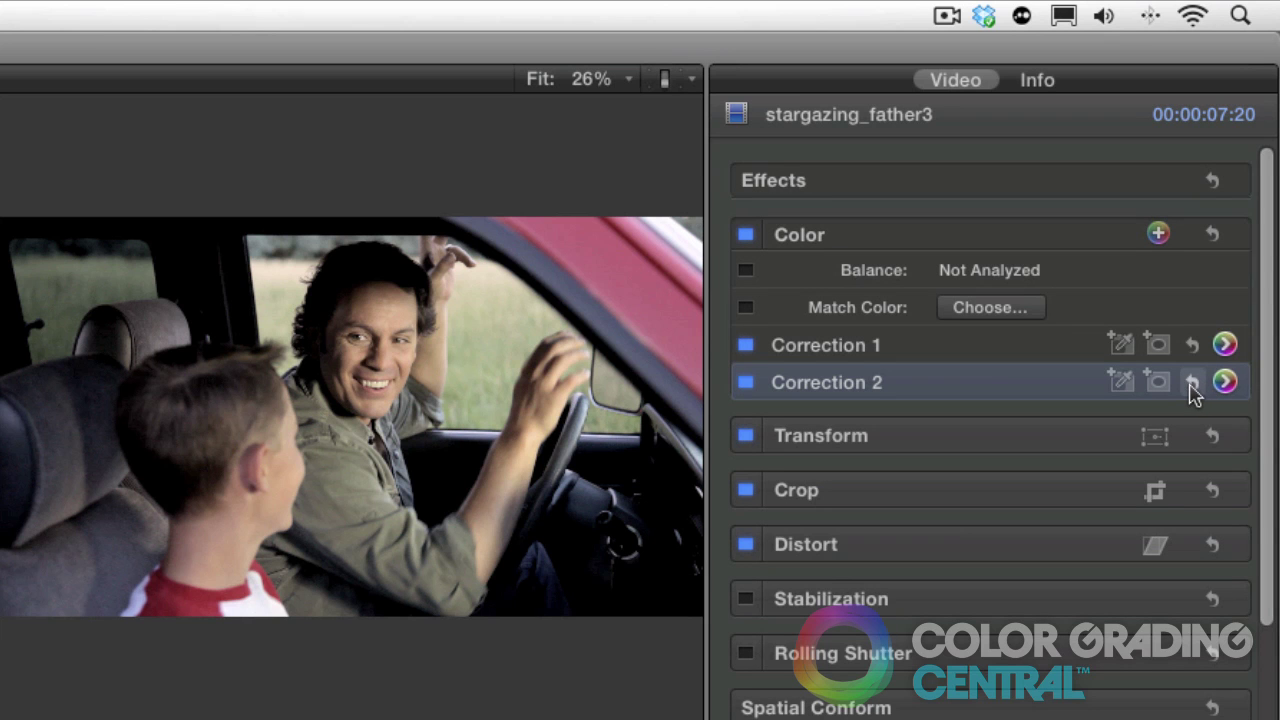
- Reset Correction 2 and tint the highlights strongly toward blue
left_click(1192, 384)
left_click(1225, 383)
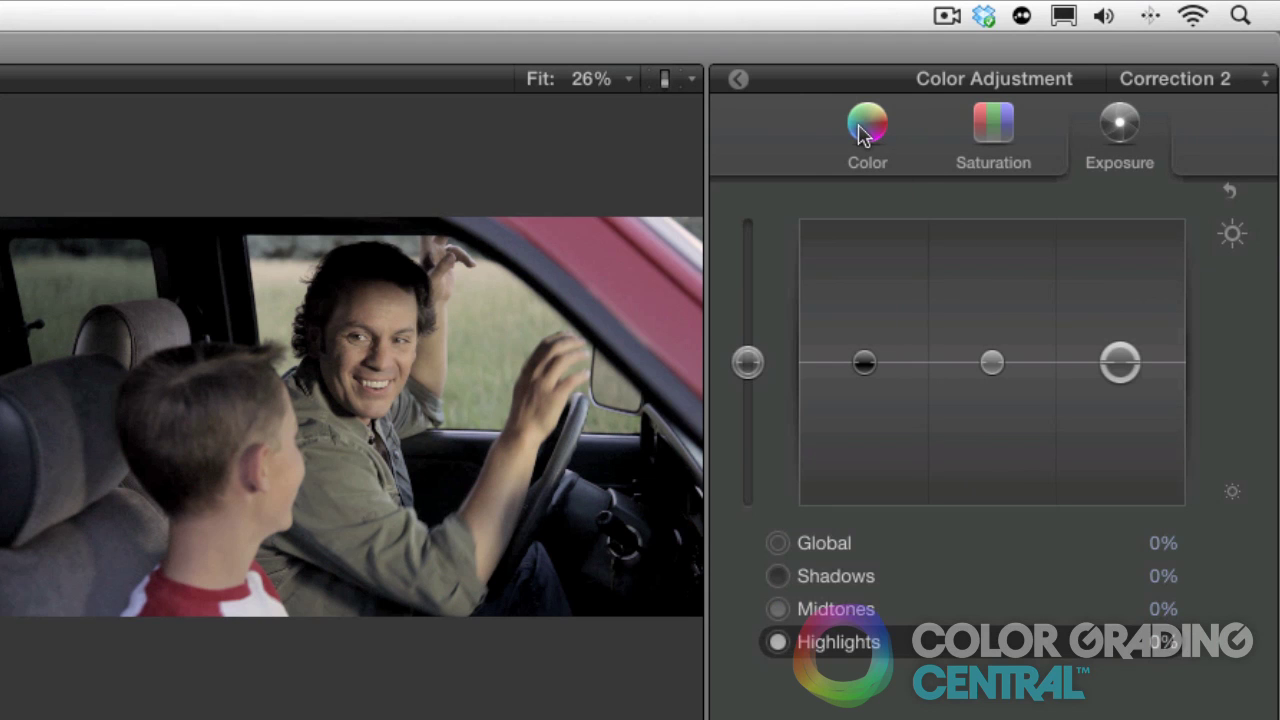
left_click(866, 128)
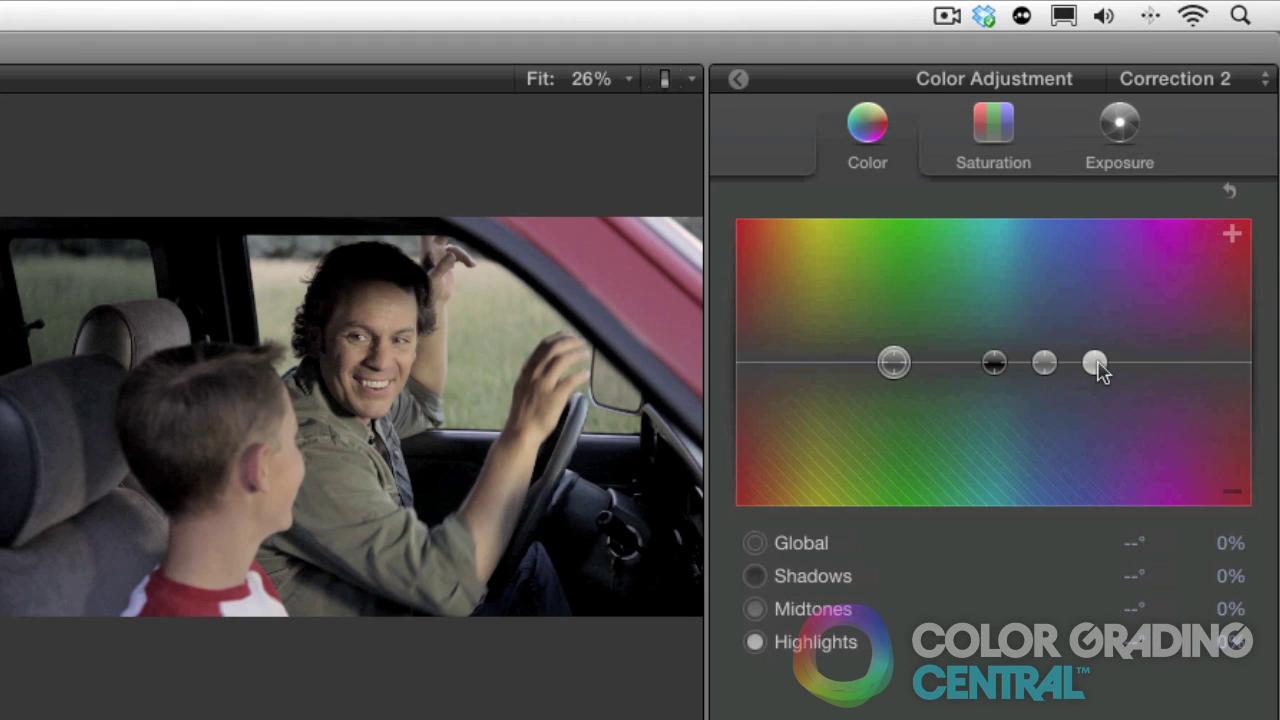
left_click_drag(1097, 363, 1075, 352)
mouse_move(1070, 326)
left_mouse_down()
mouse_move(1063, 297)
mouse_move(1064, 314)
left_mouse_up()
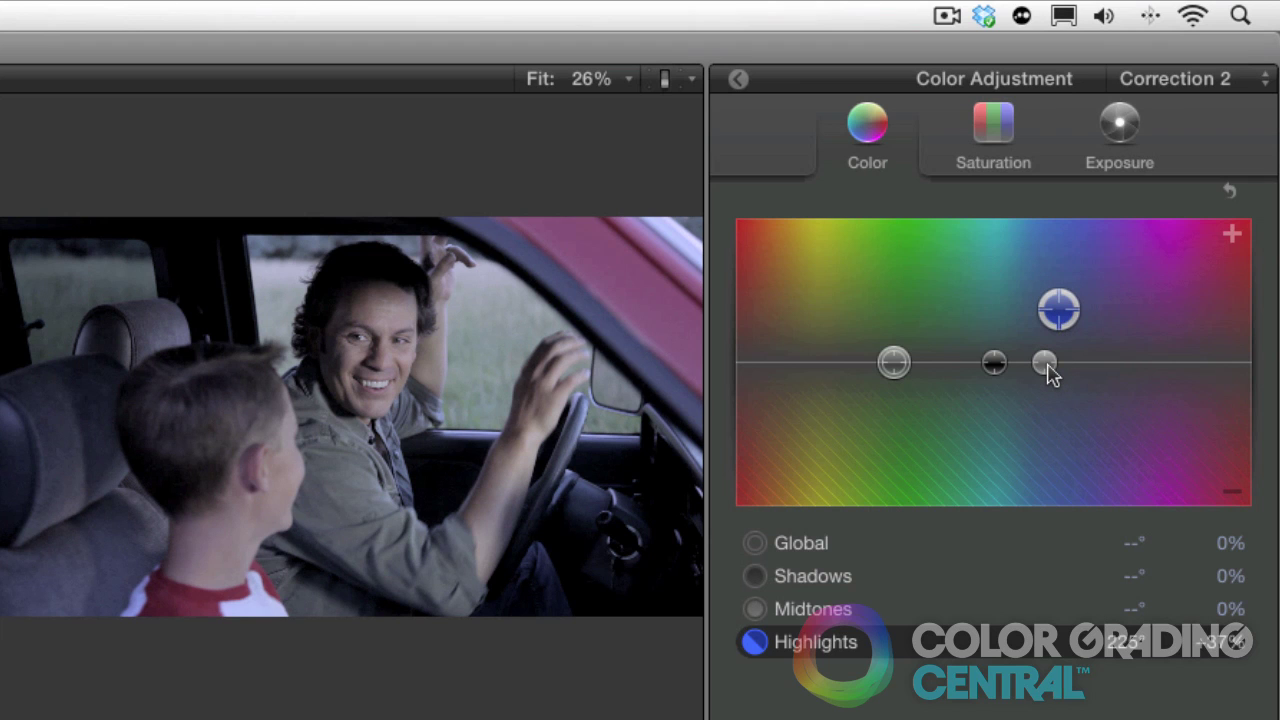
- Shift the midtones to 224° at -5% and nudge the highlights to 225°
left_click(1046, 366)
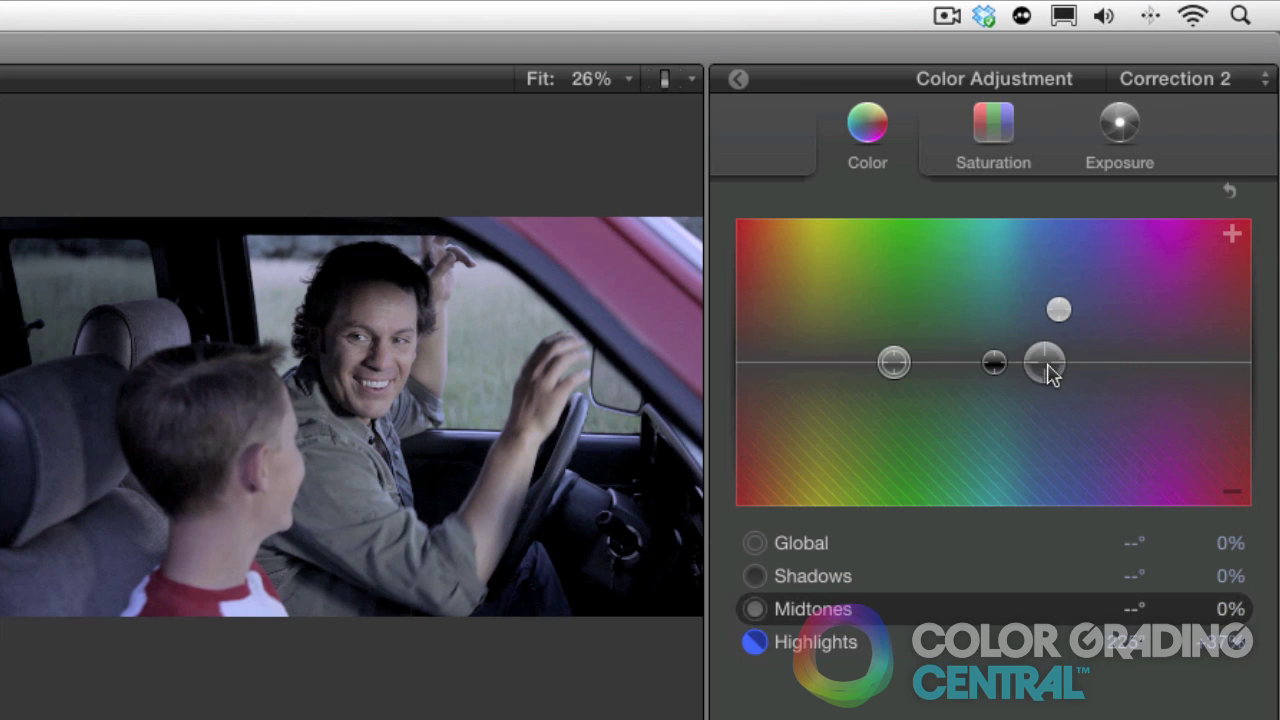
mouse_move(1050, 373)
left_mouse_down()
mouse_move(1071, 374)
mouse_move(1060, 374)
left_mouse_up()
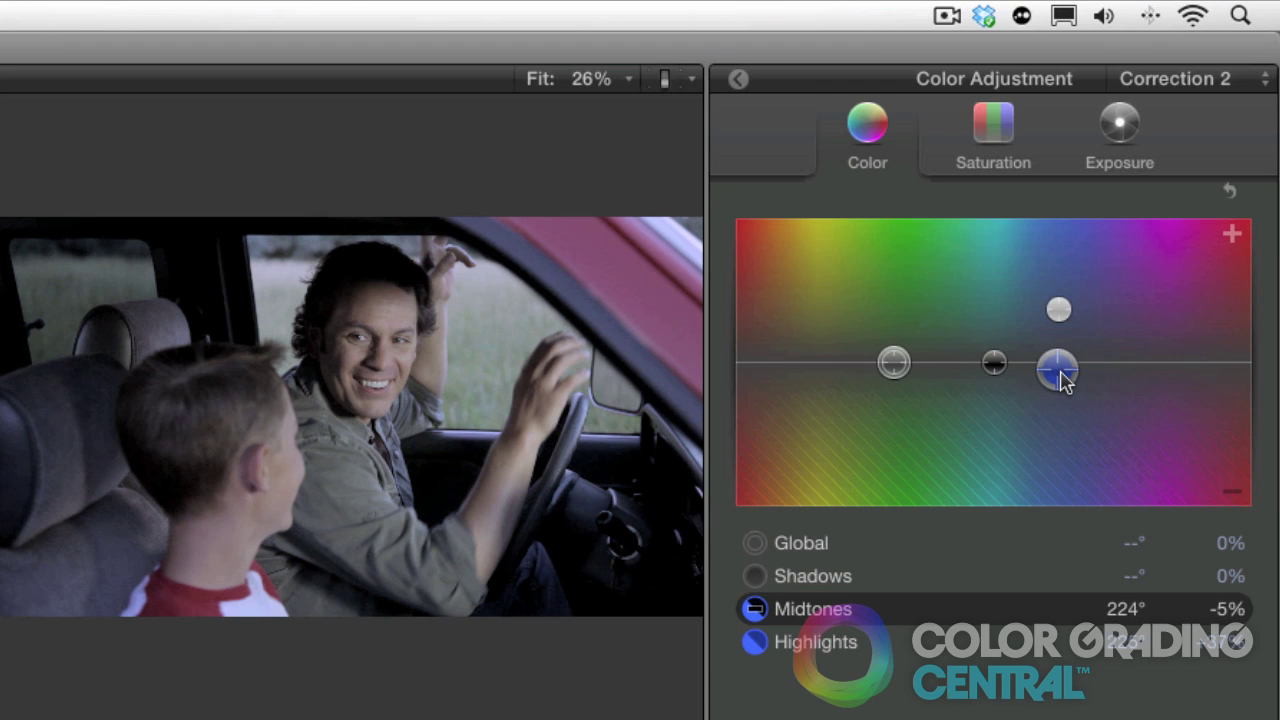
left_click(1060, 312)
left_click_drag(1059, 310, 1059, 306)
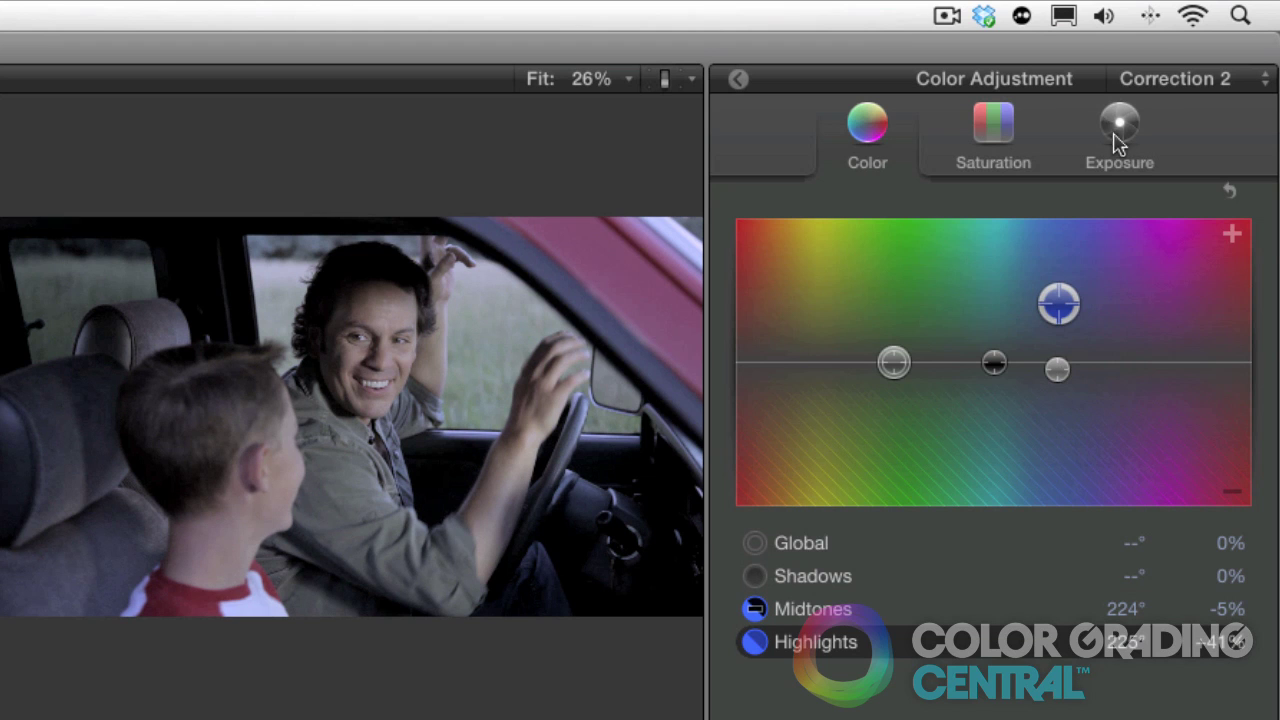
left_click(1143, 121)
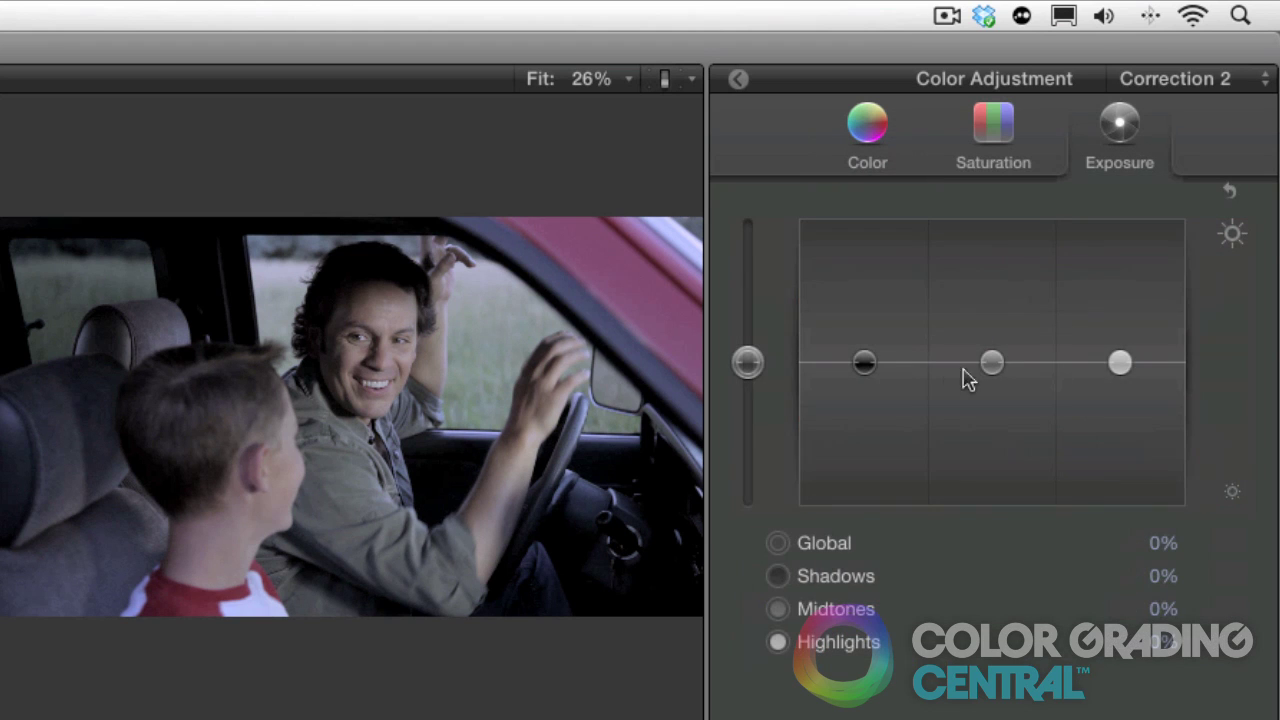
- Darken midtones exposure to -16%, lift highlights slightly, and compare Correction 2 off and on
left_click(992, 365)
left_click_drag(992, 367, 992, 385)
left_click_drag(1118, 368, 1120, 351)
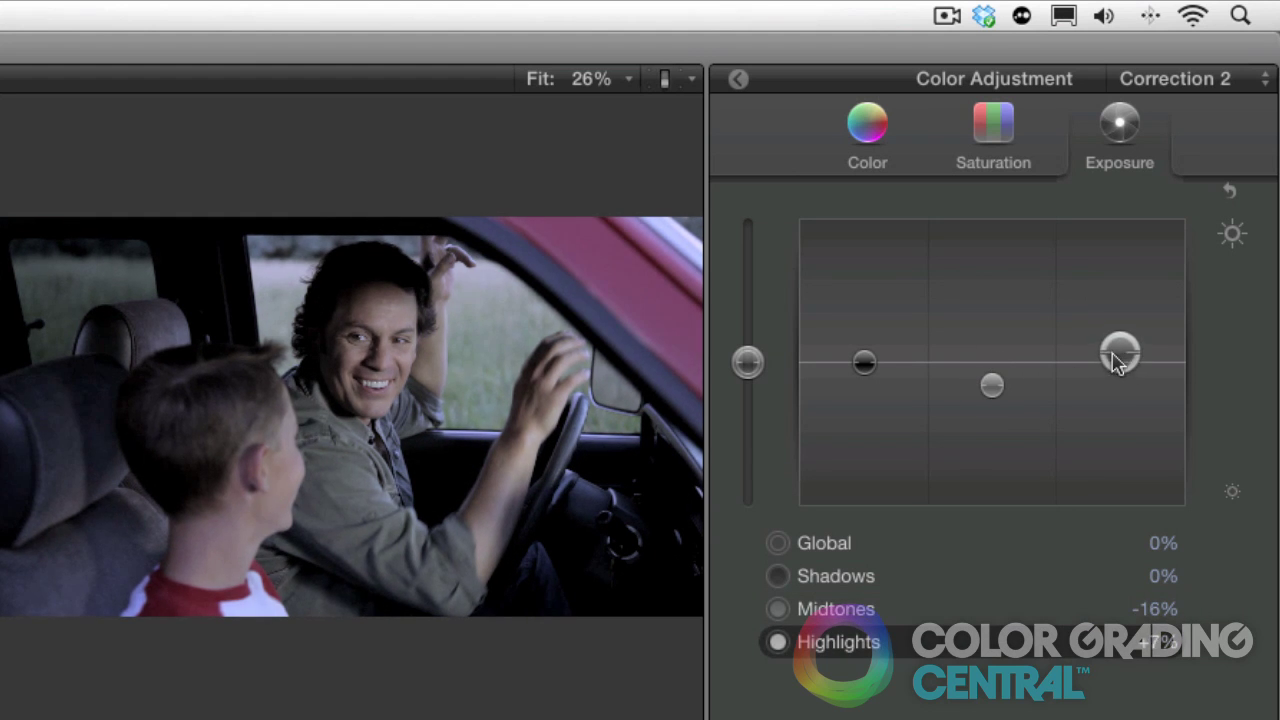
left_click(738, 79)
left_click(747, 384)
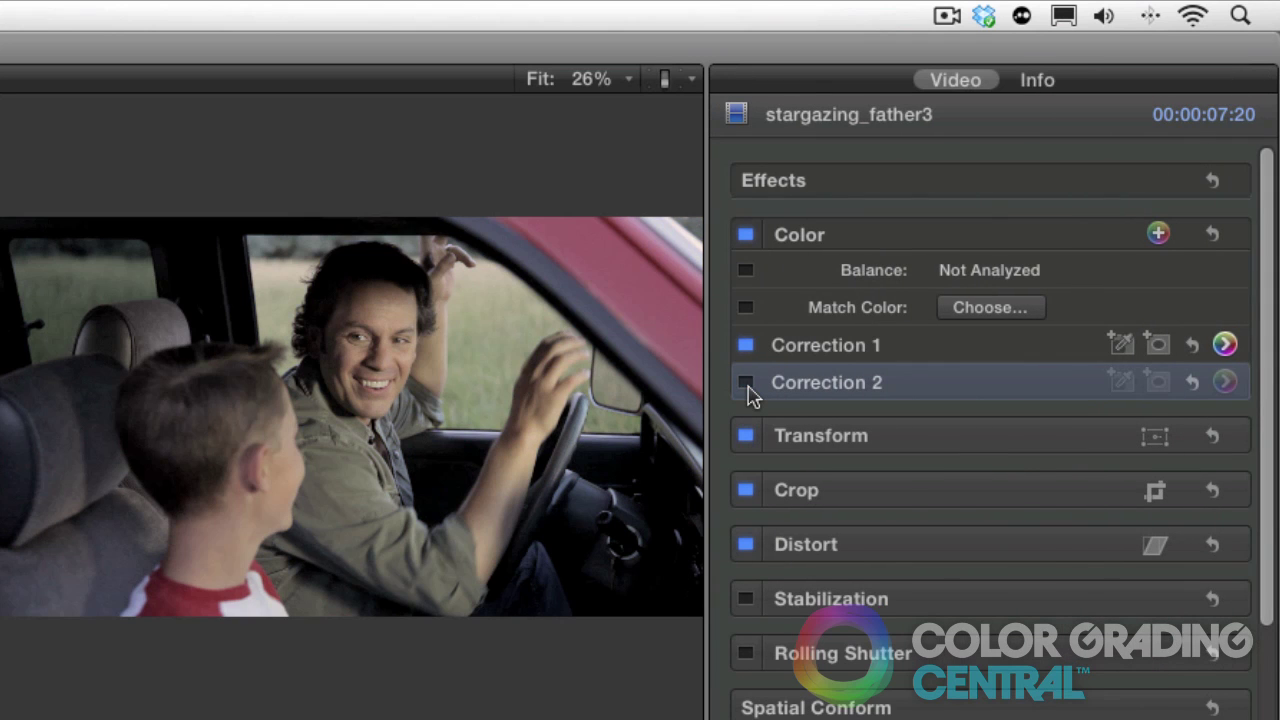
left_click(747, 384)
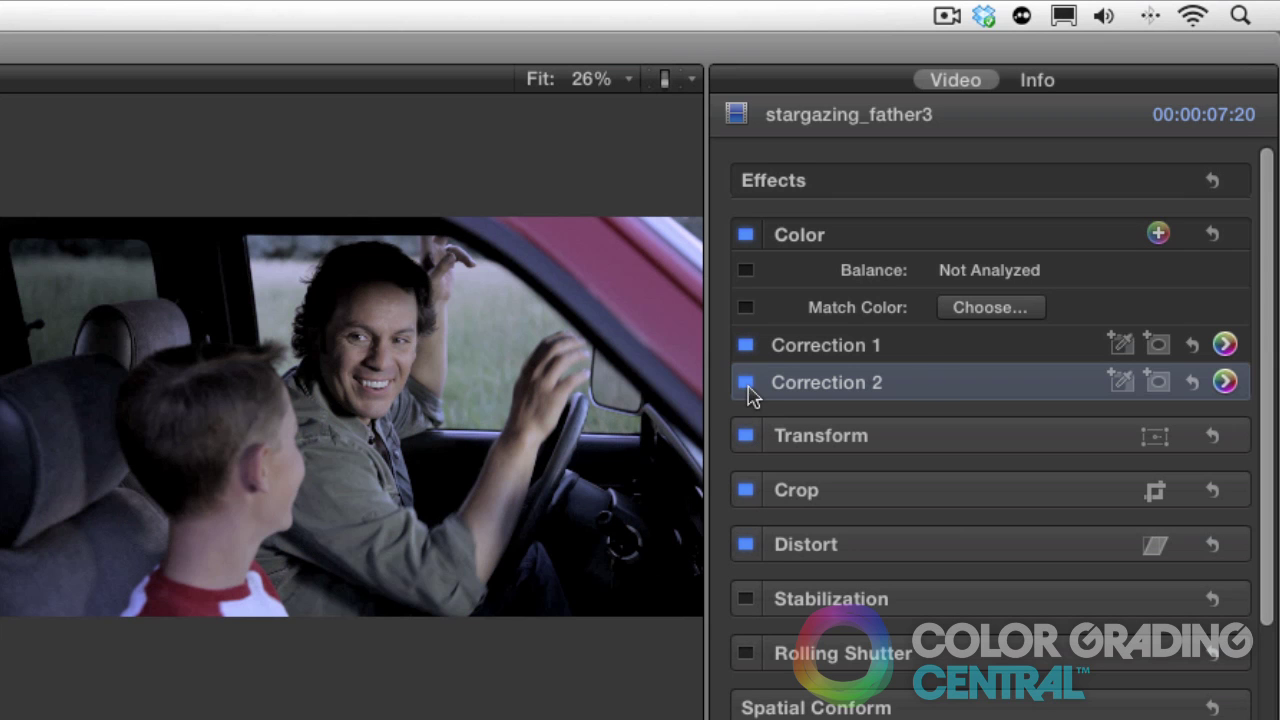
left_click(1225, 381)
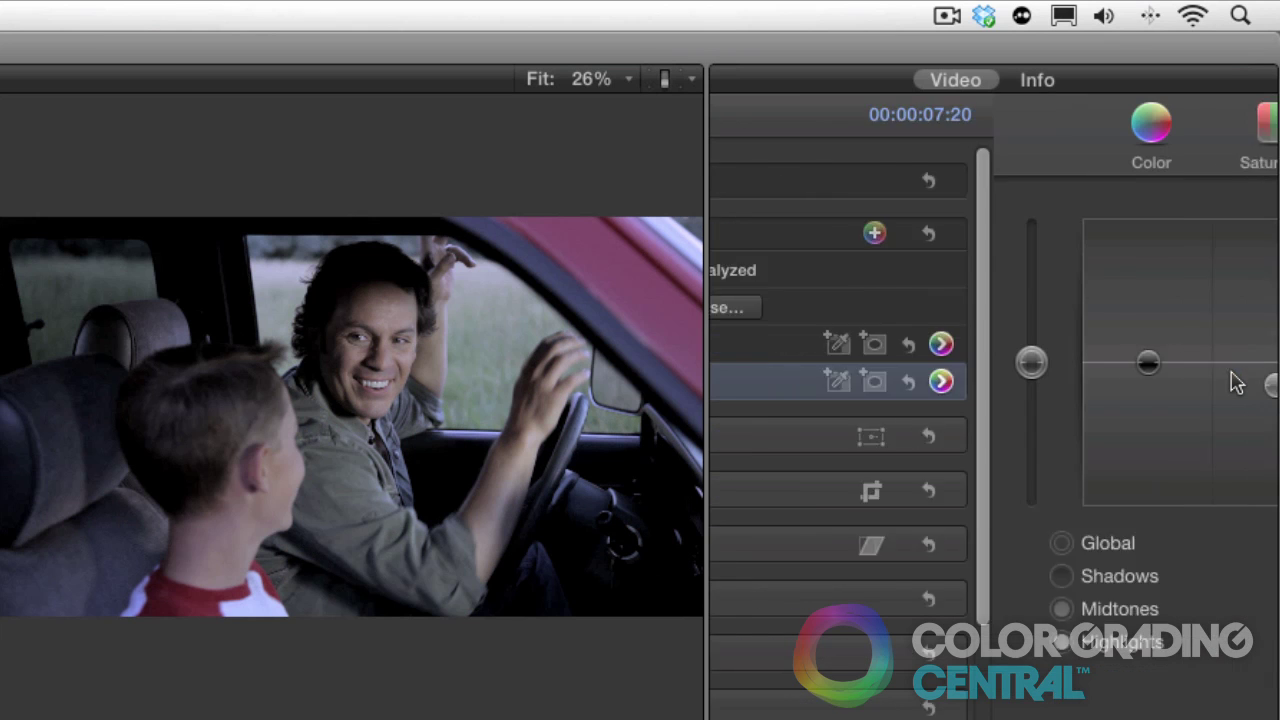
- Deepen the blue tint: highlights to 223° at about -70%, midtones to -9%
left_click(868, 130)
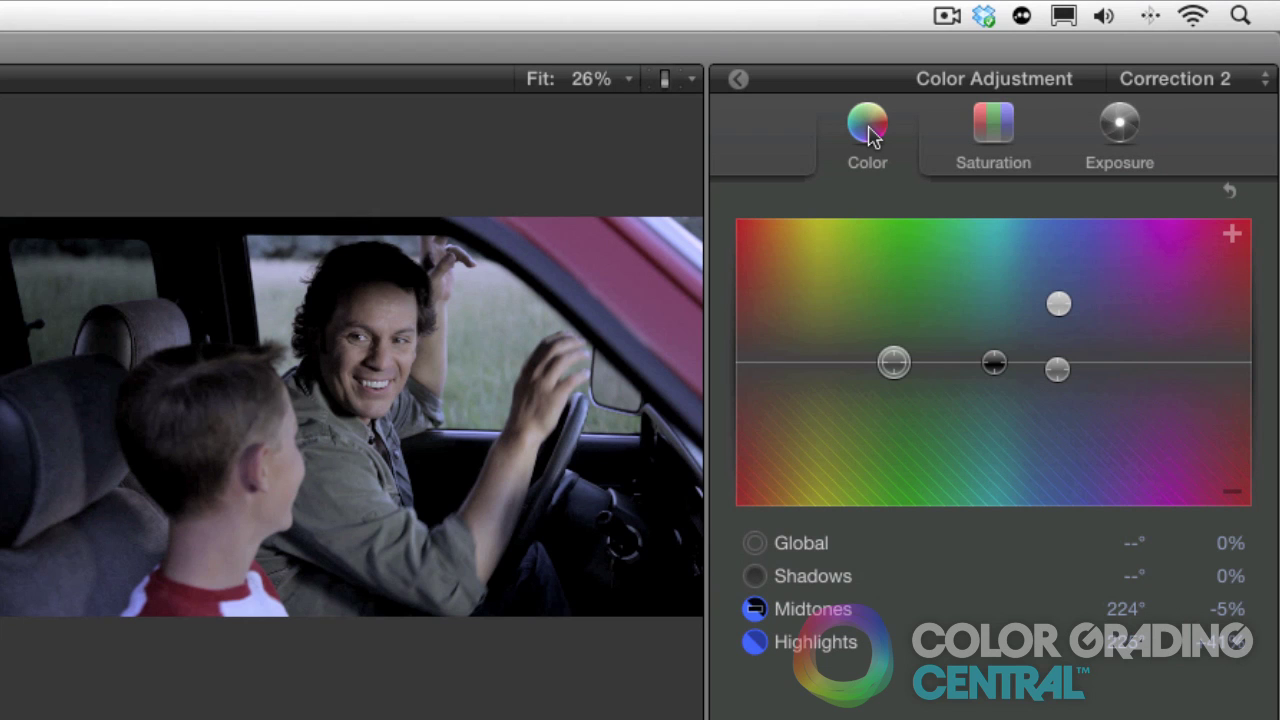
left_click(1059, 306)
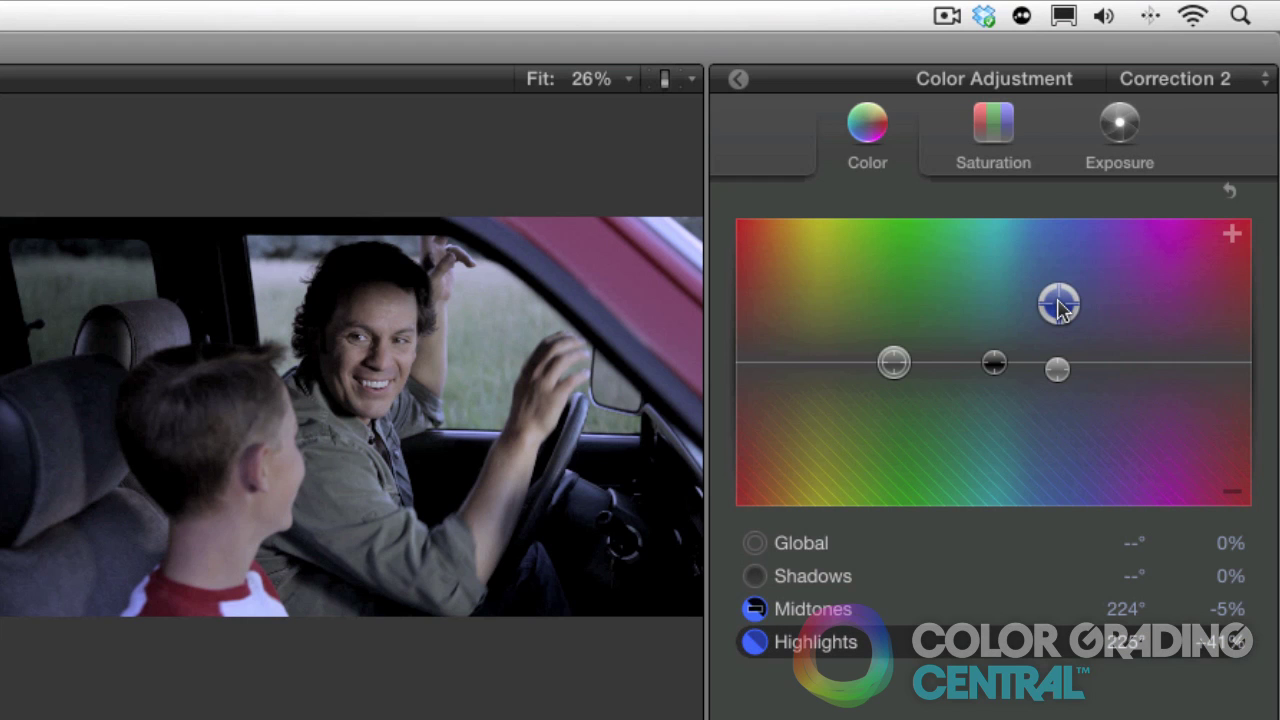
left_click_drag(1059, 302, 1055, 258)
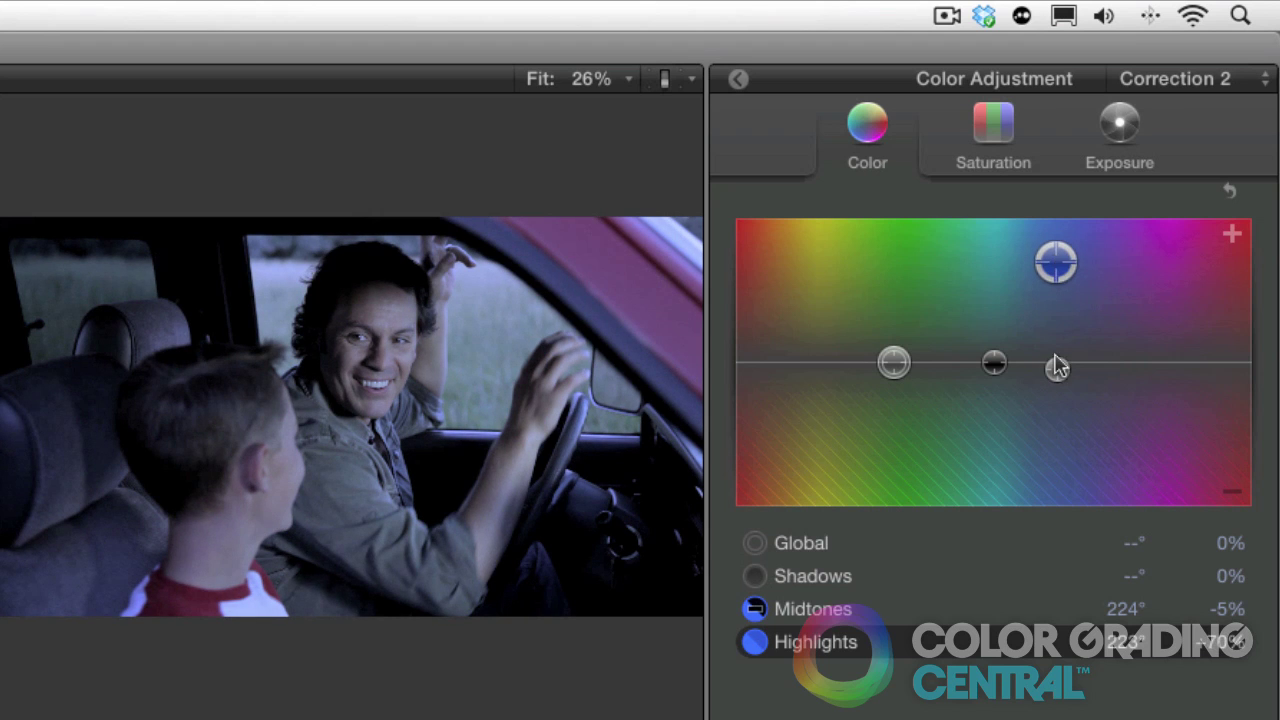
left_click_drag(1057, 369, 1062, 377)
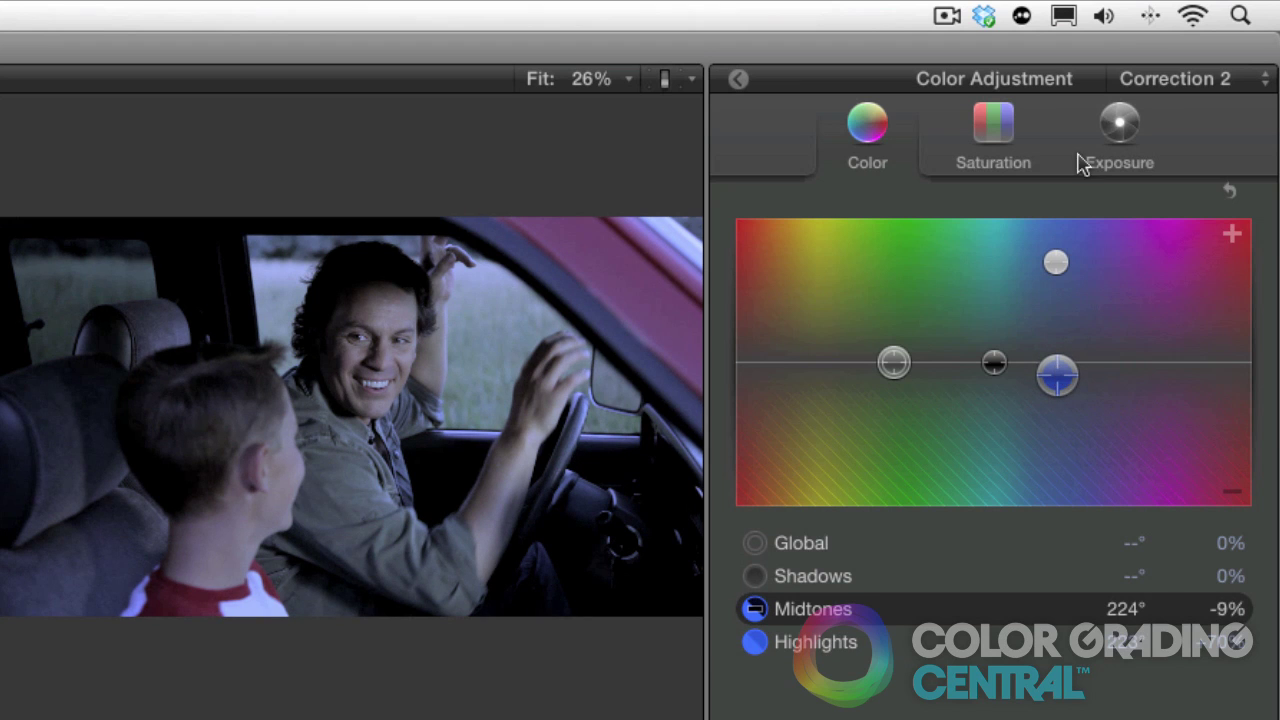
left_click(1121, 145)
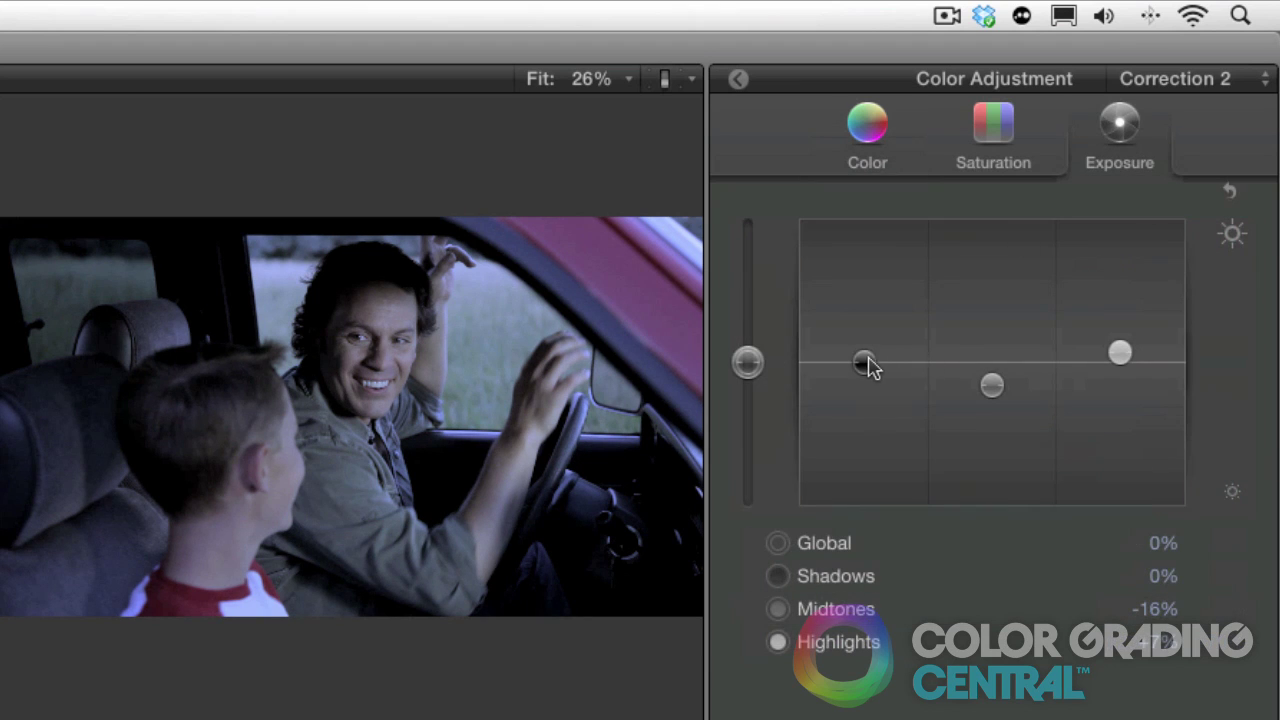
- Lower shadows to -15%, midtones to -12%, and global saturation to -26%
left_click_drag(867, 364, 869, 385)
mouse_move(992, 386)
left_mouse_down()
mouse_move(993, 408)
mouse_move(993, 383)
left_mouse_up()
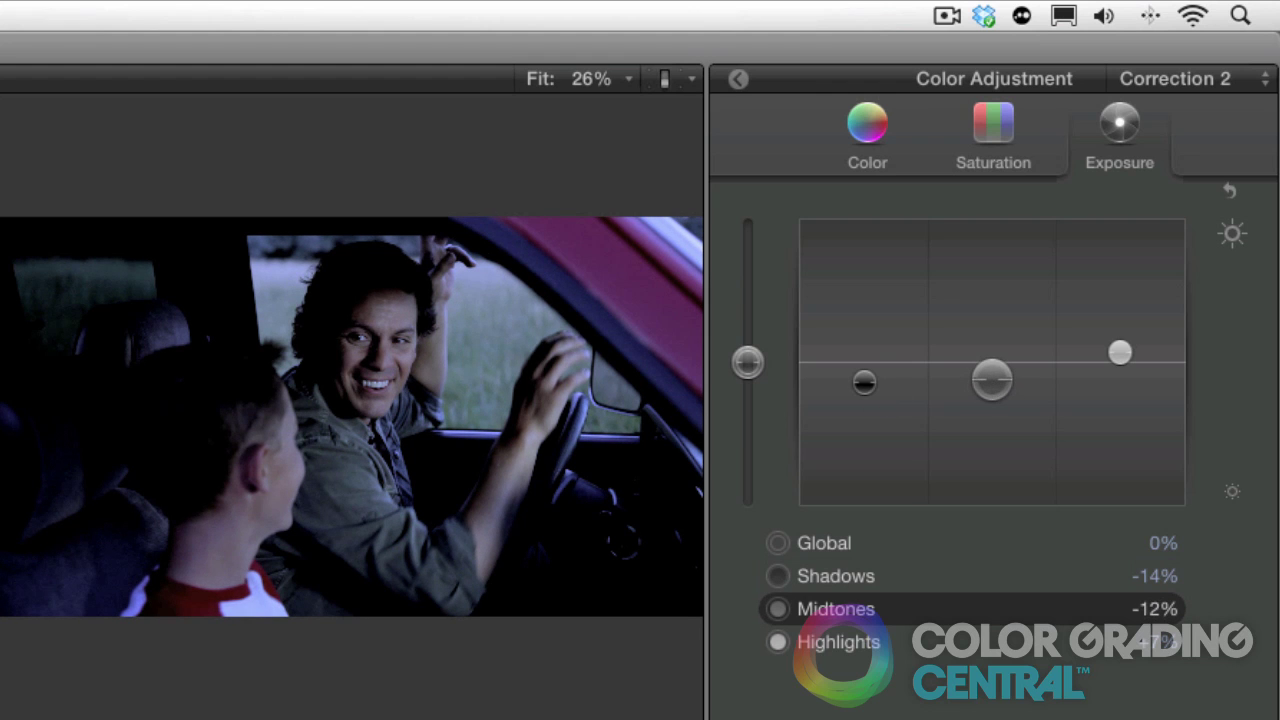
left_click_drag(864, 385, 866, 408)
left_click(994, 150)
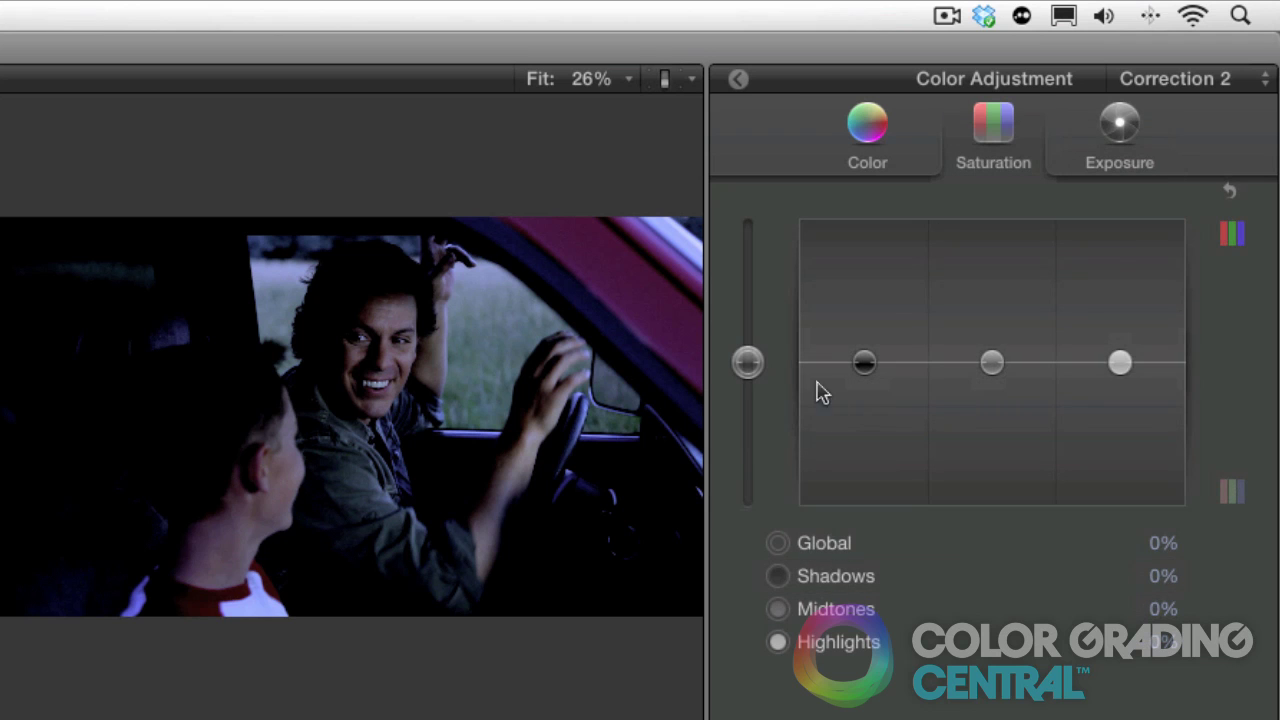
left_click_drag(754, 366, 751, 411)
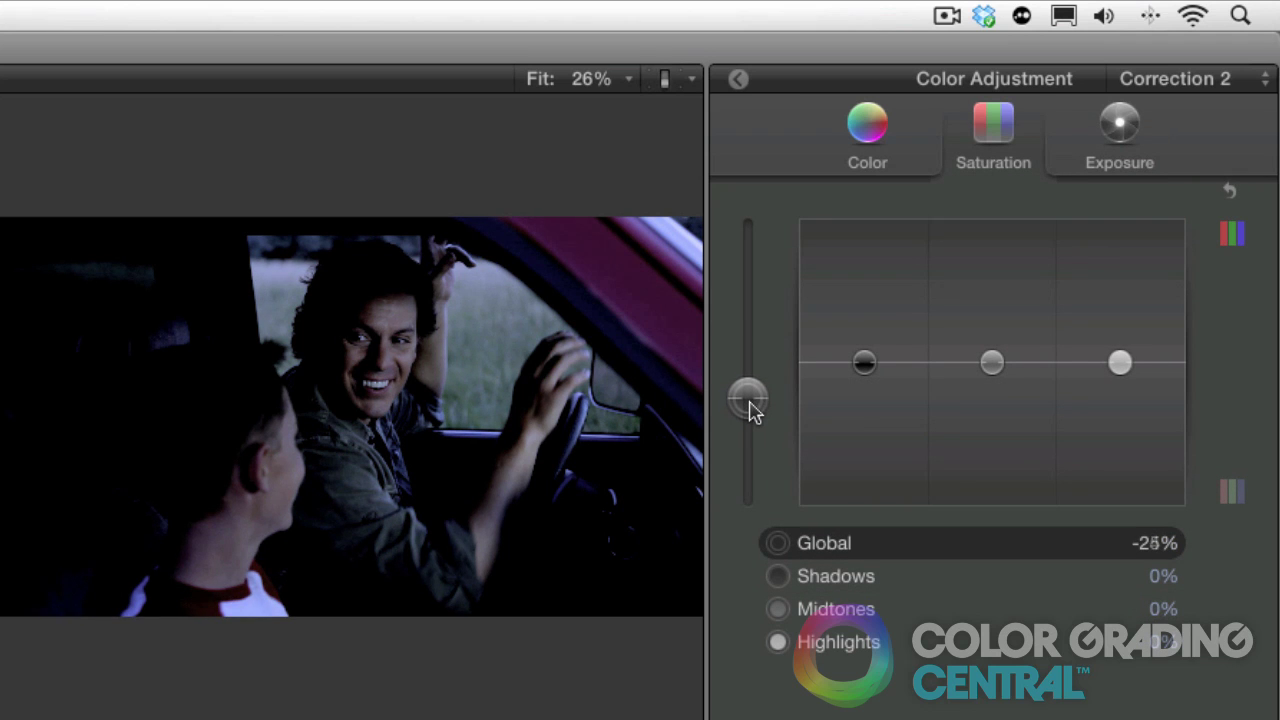
left_click(739, 80)
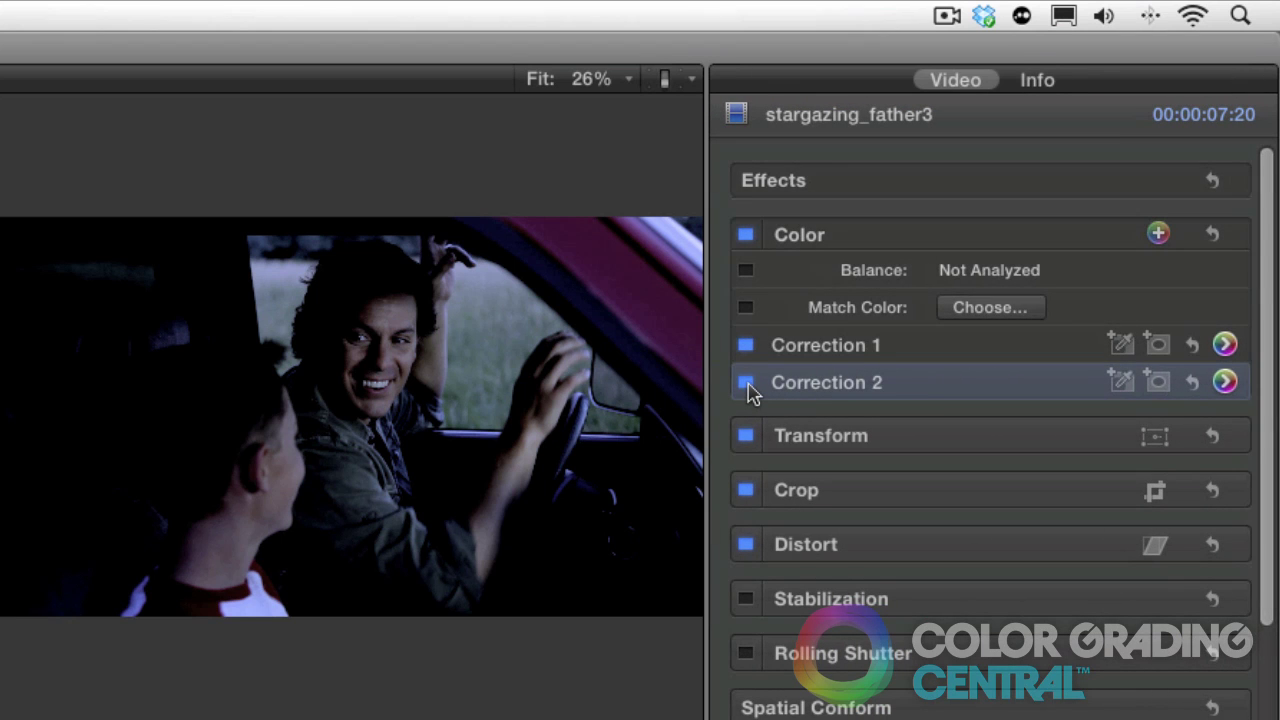
left_click(746, 383)
left_click(746, 383)
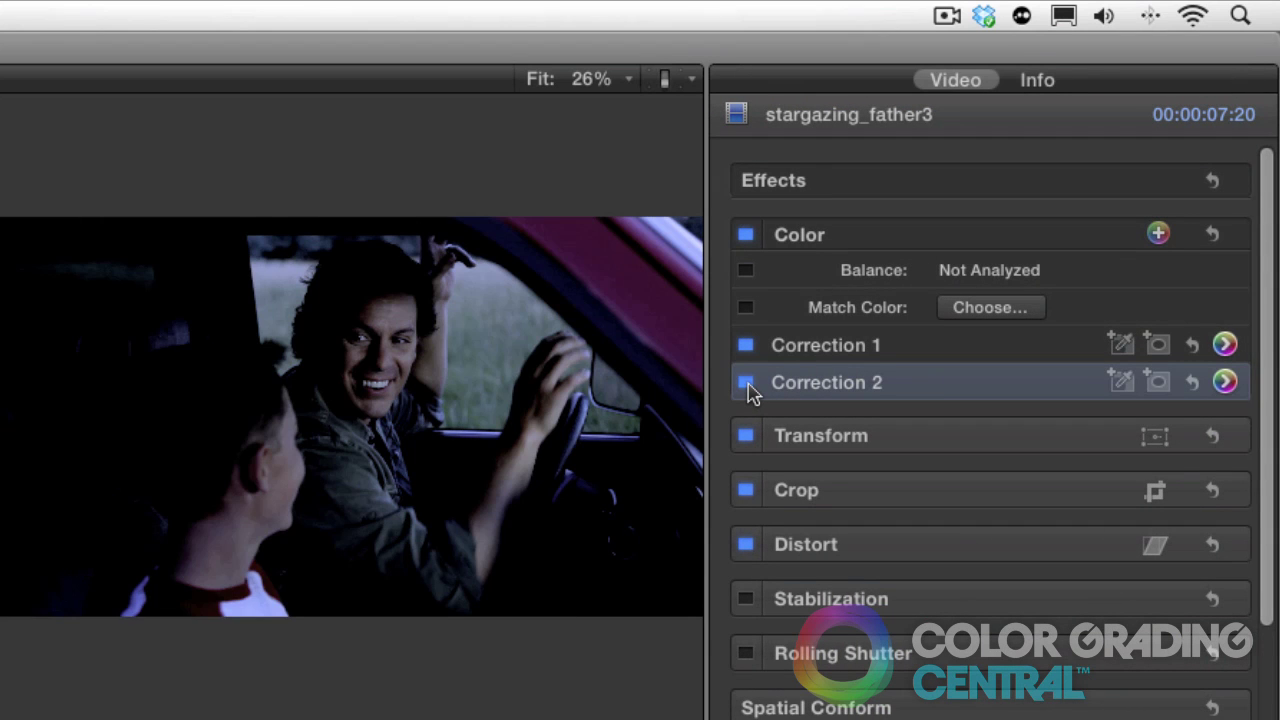